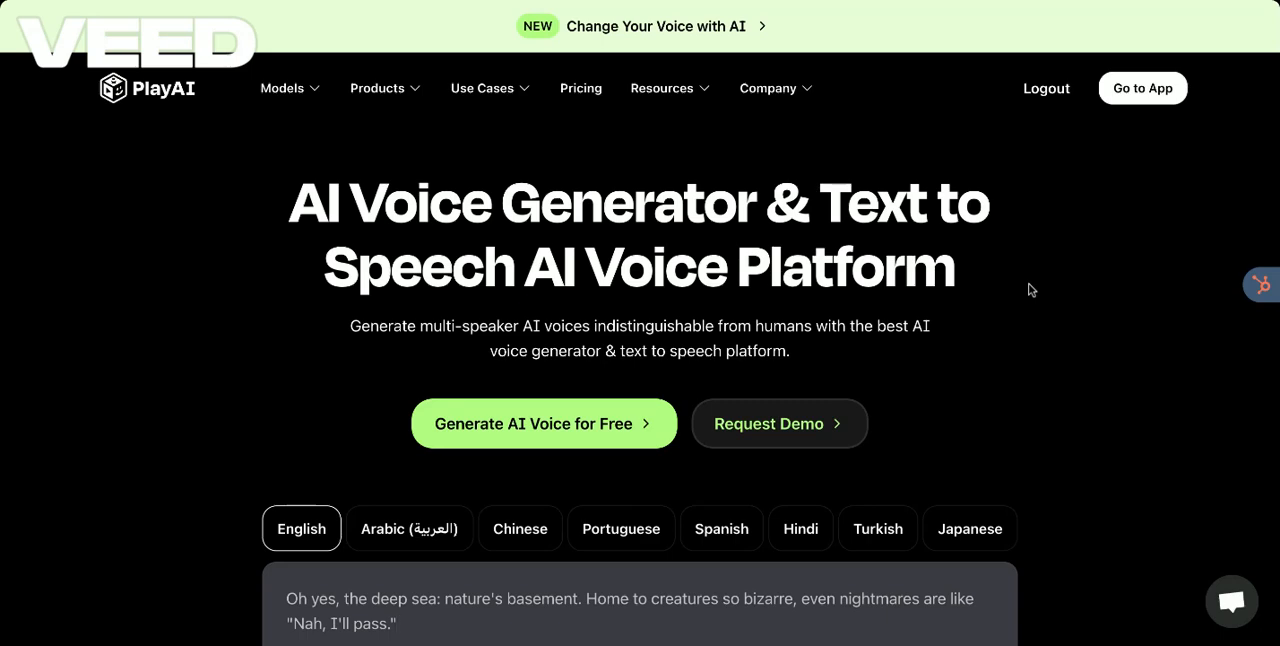
Step: Open the PlayAI app from the website and go to its Voices page
click(1120, 100)
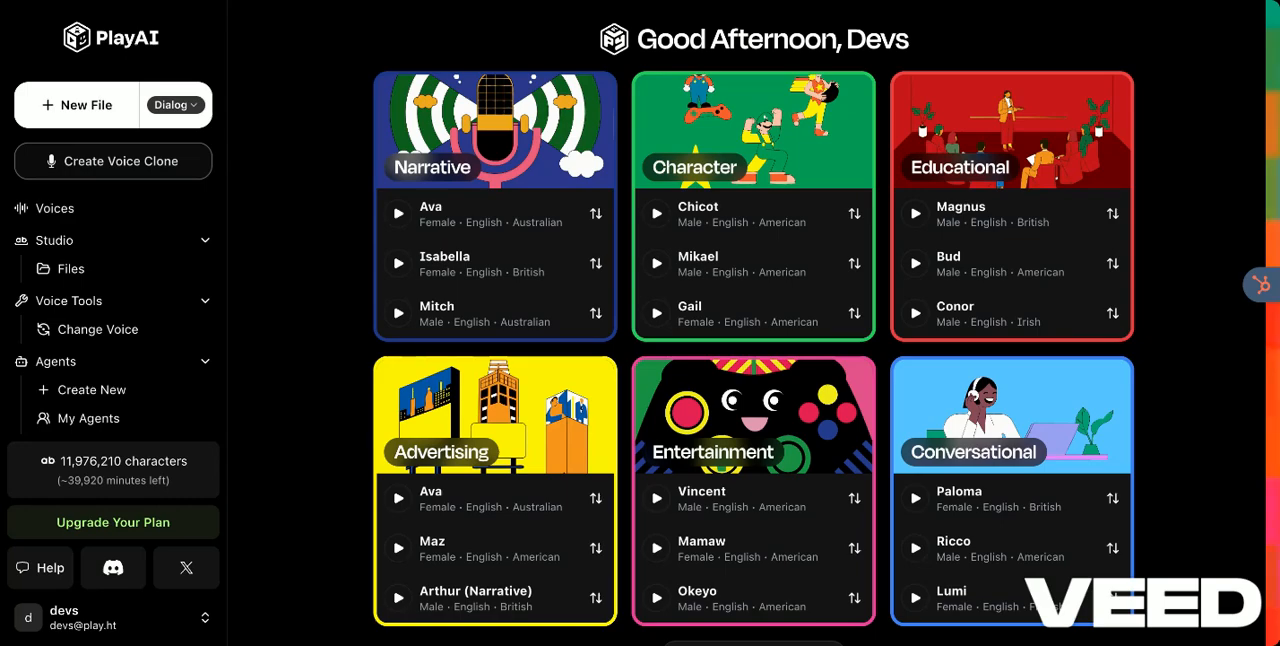
scroll(1185, 104, down, 1)
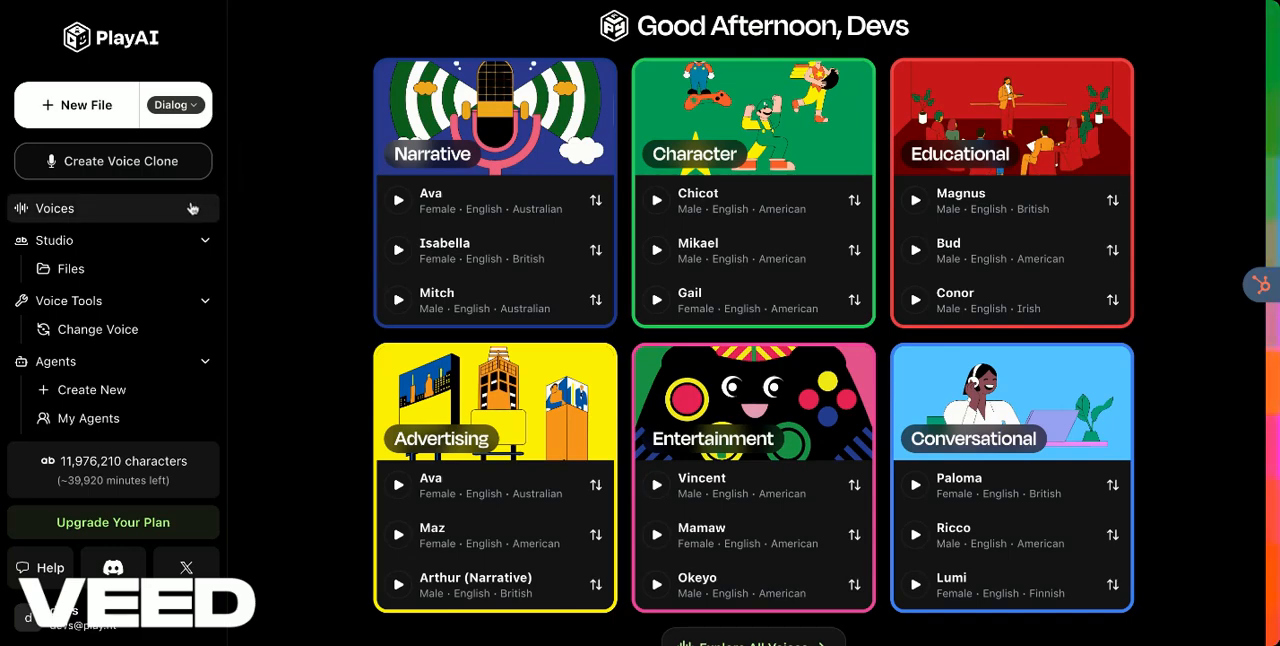
click(53, 211)
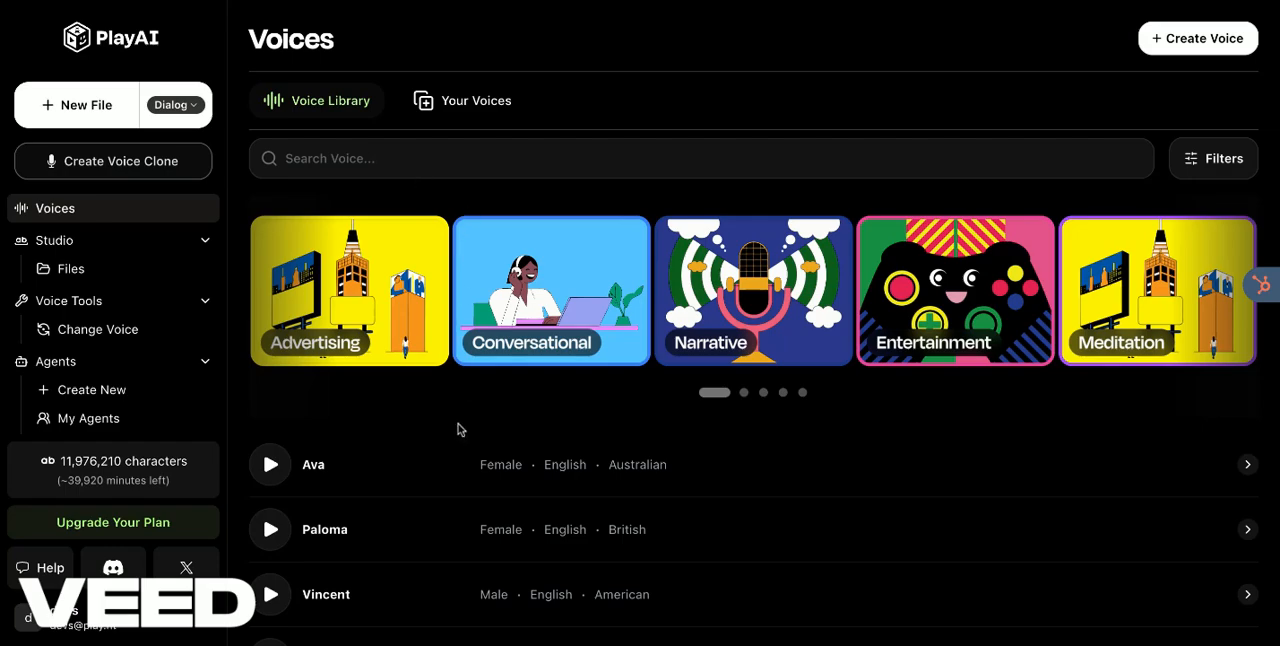
Step: Look through the voice library's use-case categories and the listed voices with their gender, language and accent
scroll(458, 429, down, 1)
scroll(458, 429, down, 1)
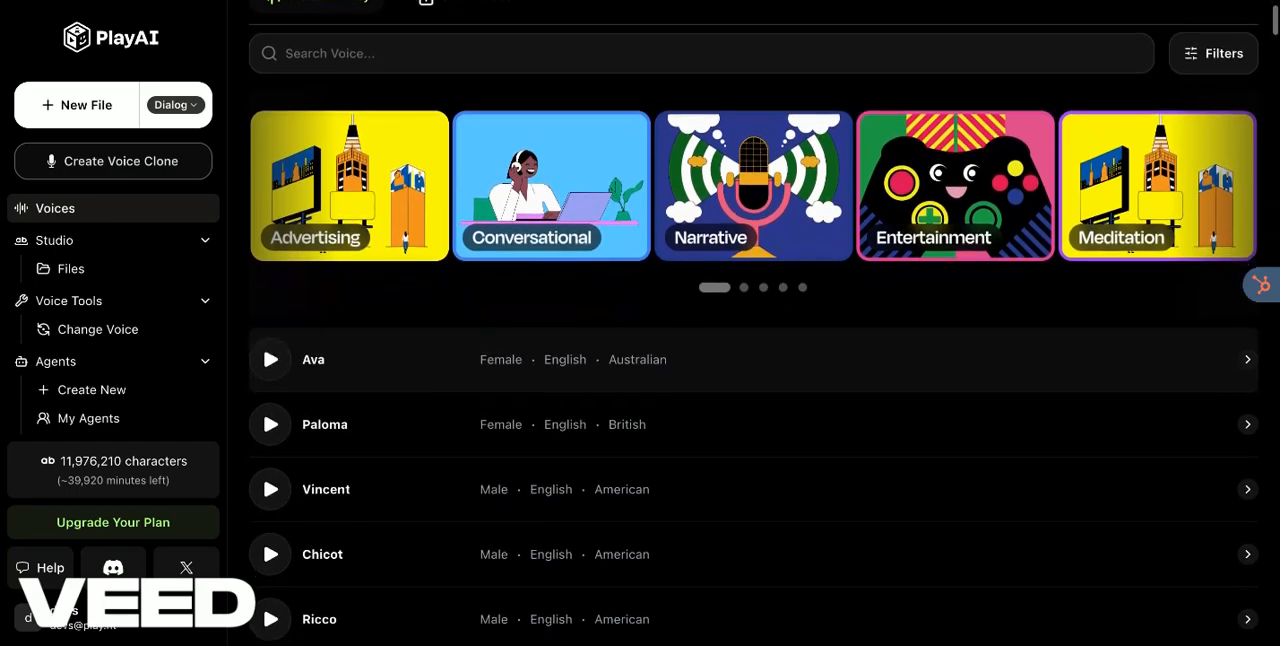
scroll(458, 429, up, 2)
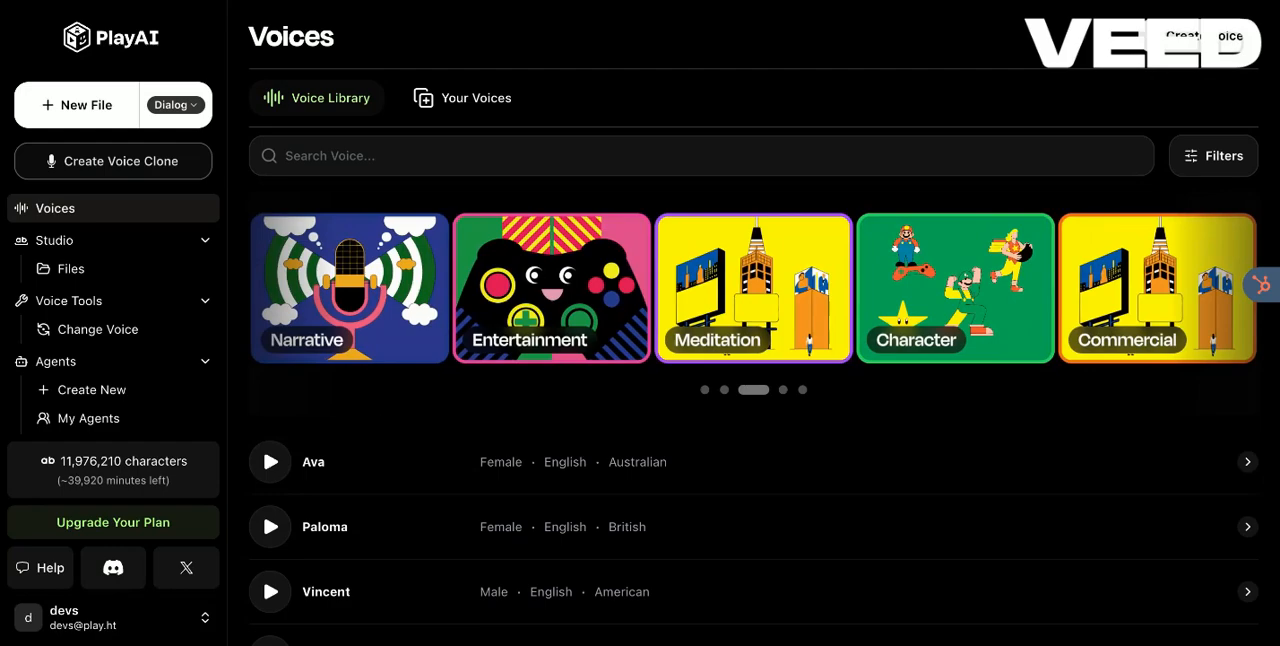
scroll(753, 336, down, 4)
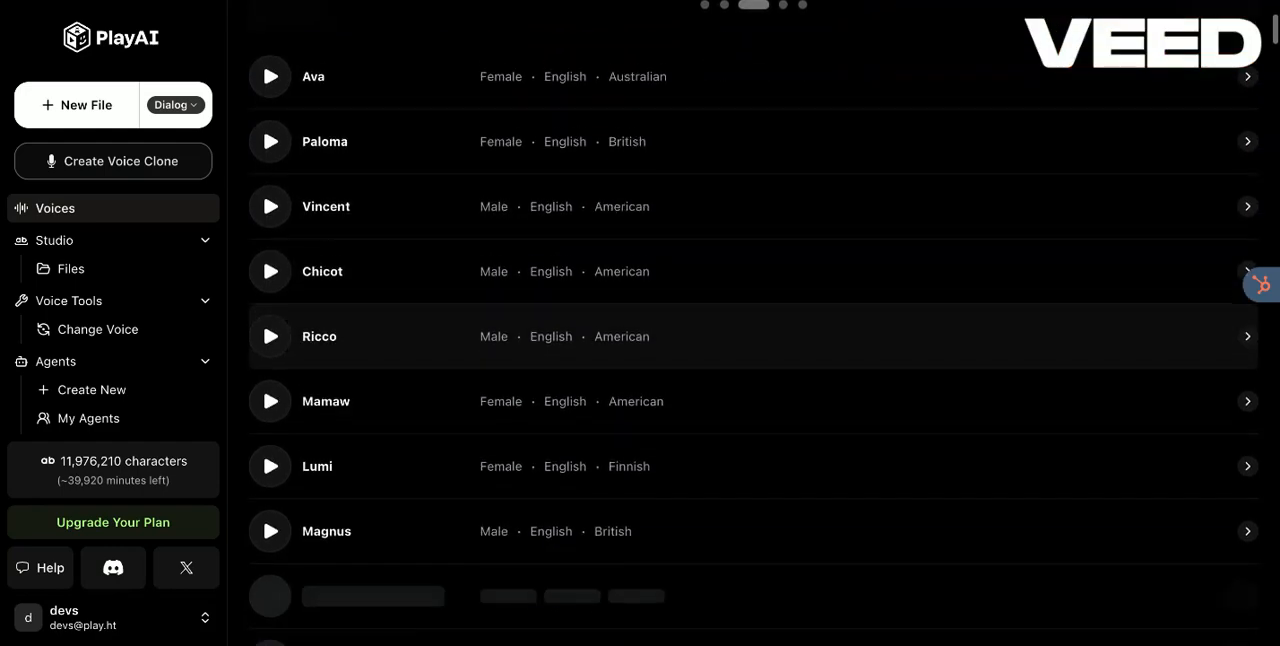
scroll(285, 408, down, 1)
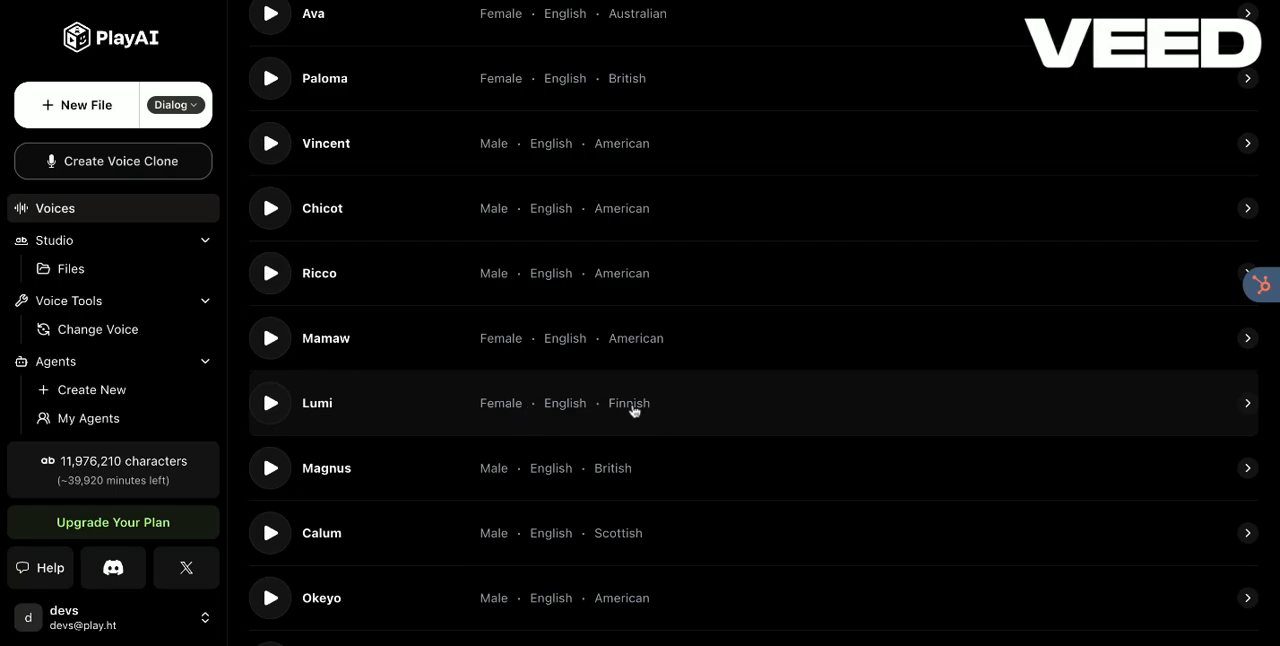
scroll(514, 386, up, 3)
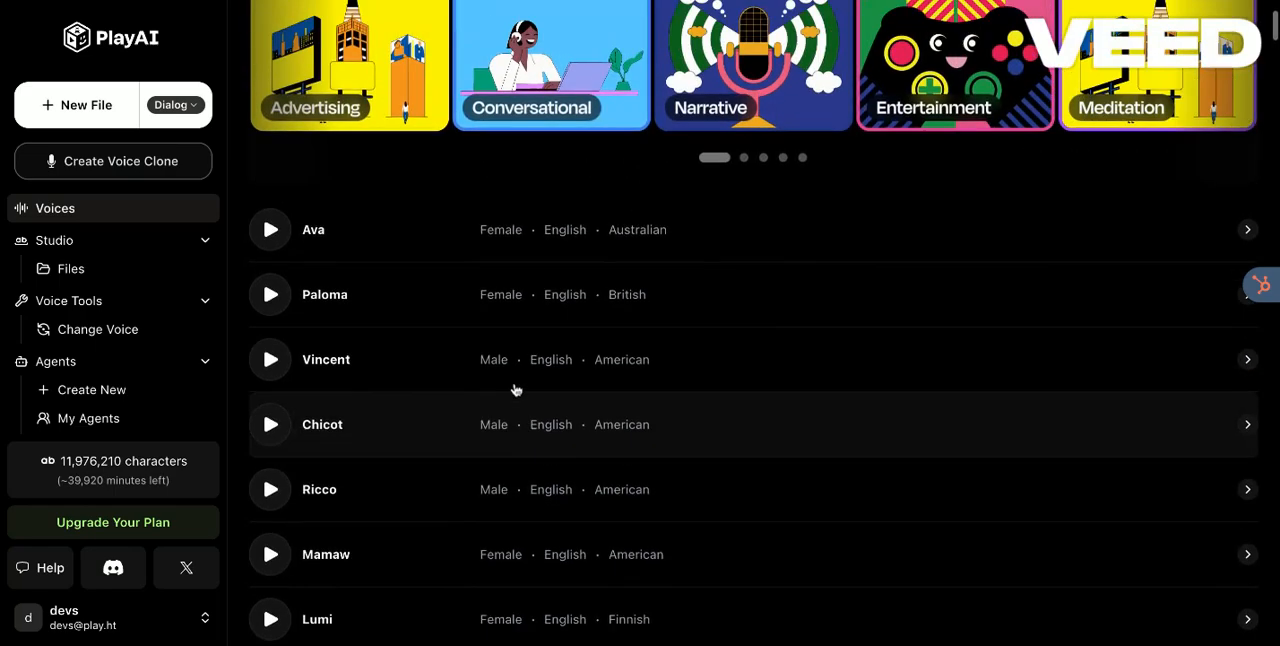
scroll(514, 386, up, 2)
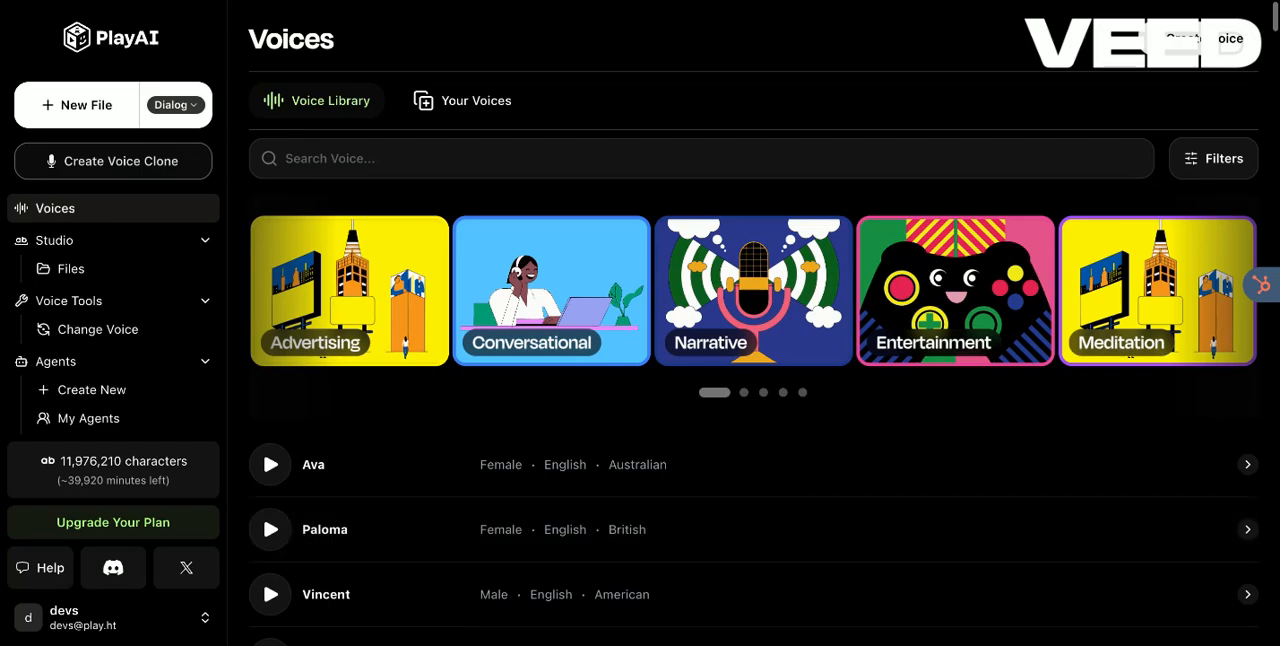
Step: Filter the voice library by English language and female gender, and show the results
click(1229, 176)
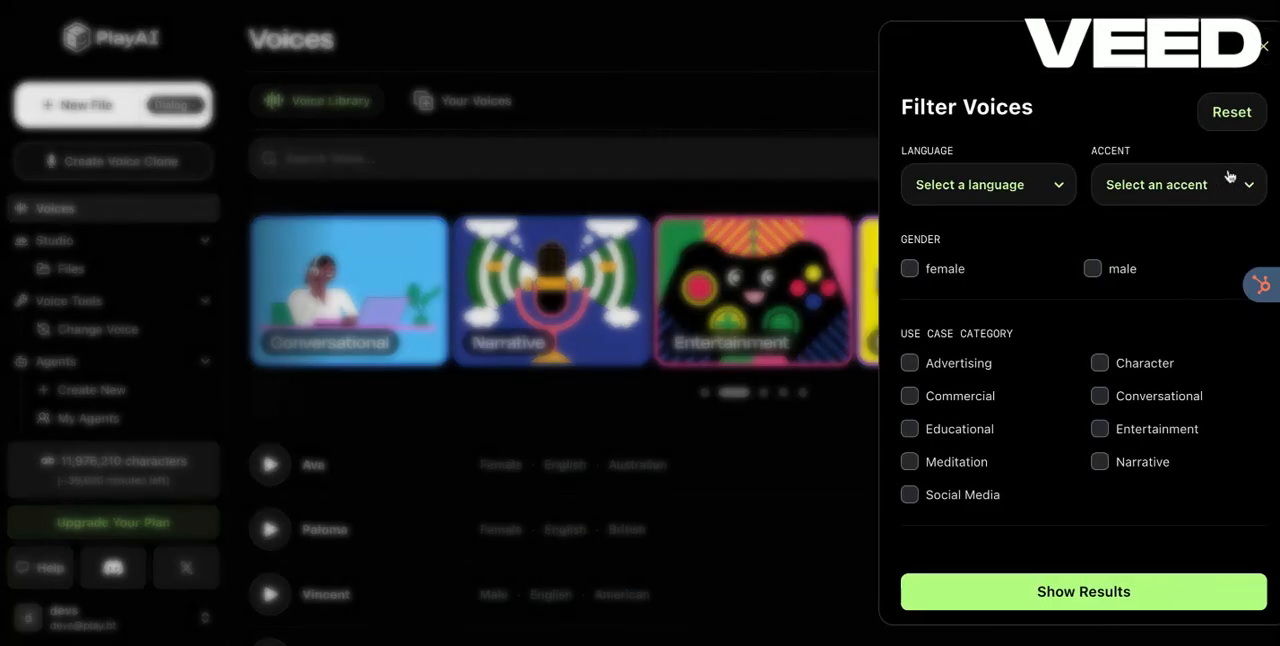
click(1018, 190)
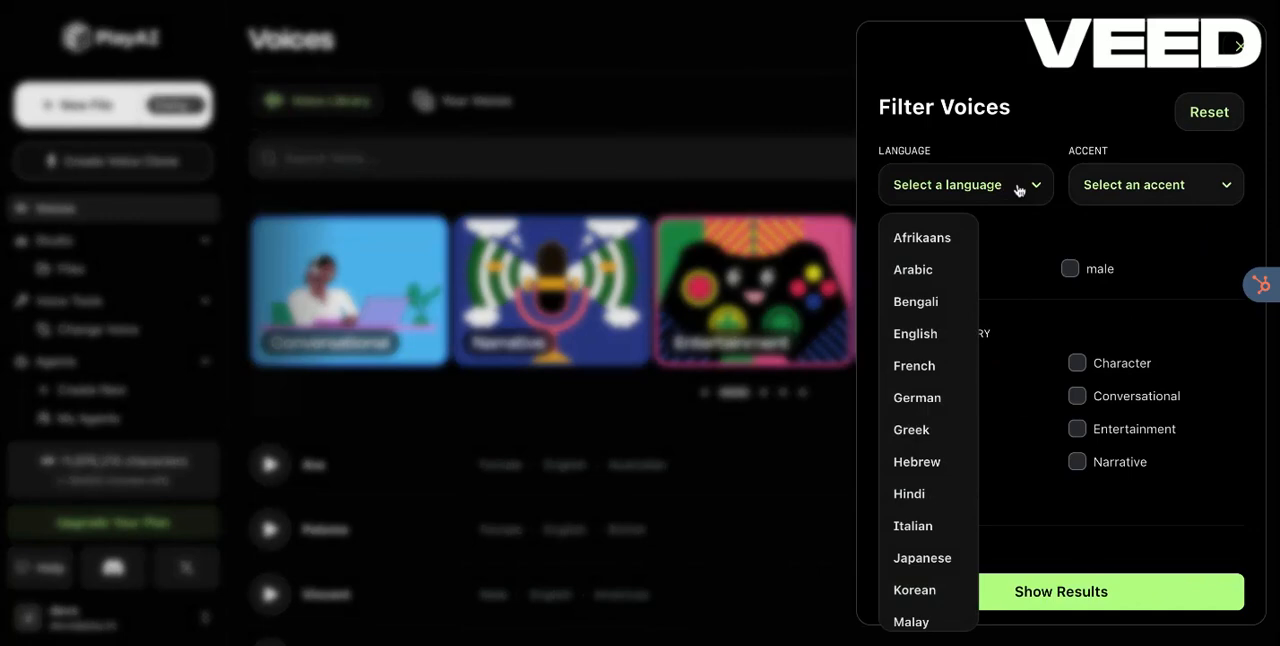
click(1020, 188)
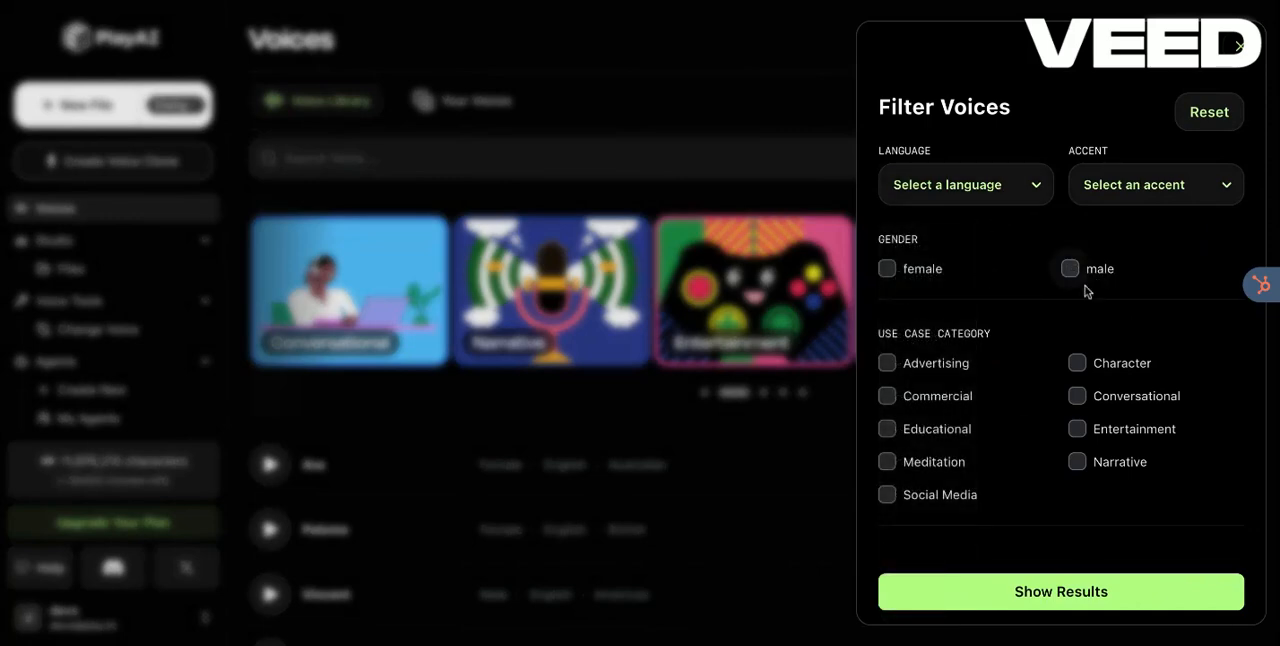
click(1003, 193)
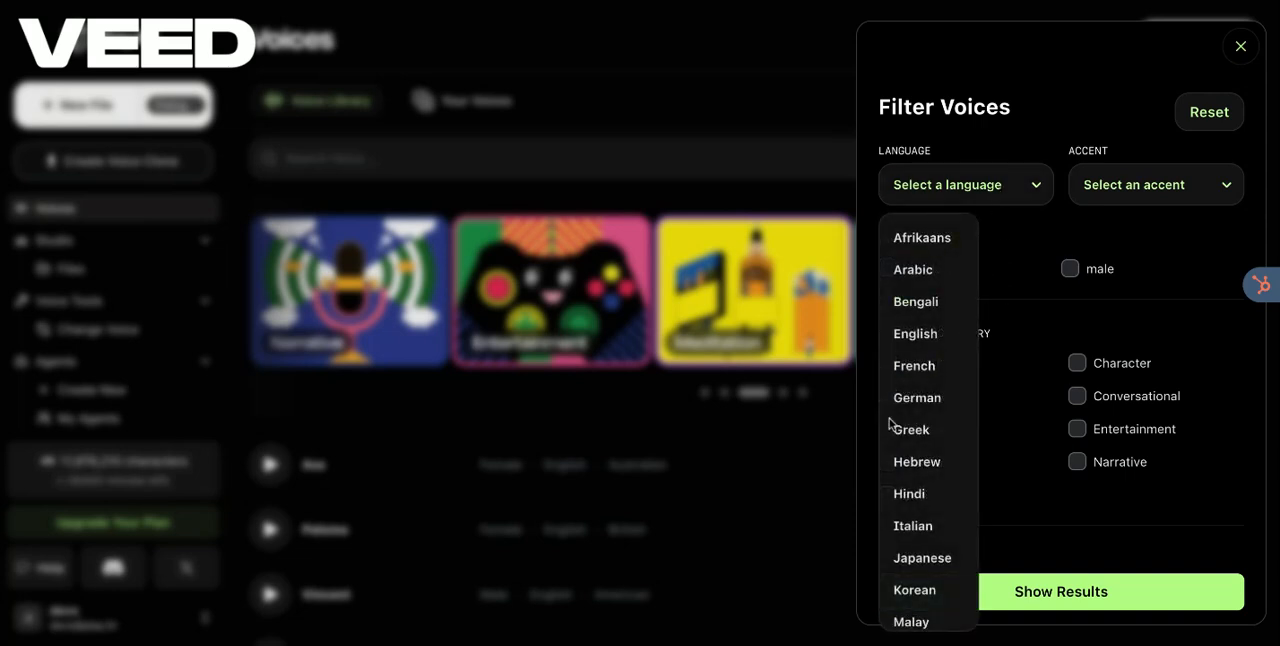
scroll(914, 457, down, 3)
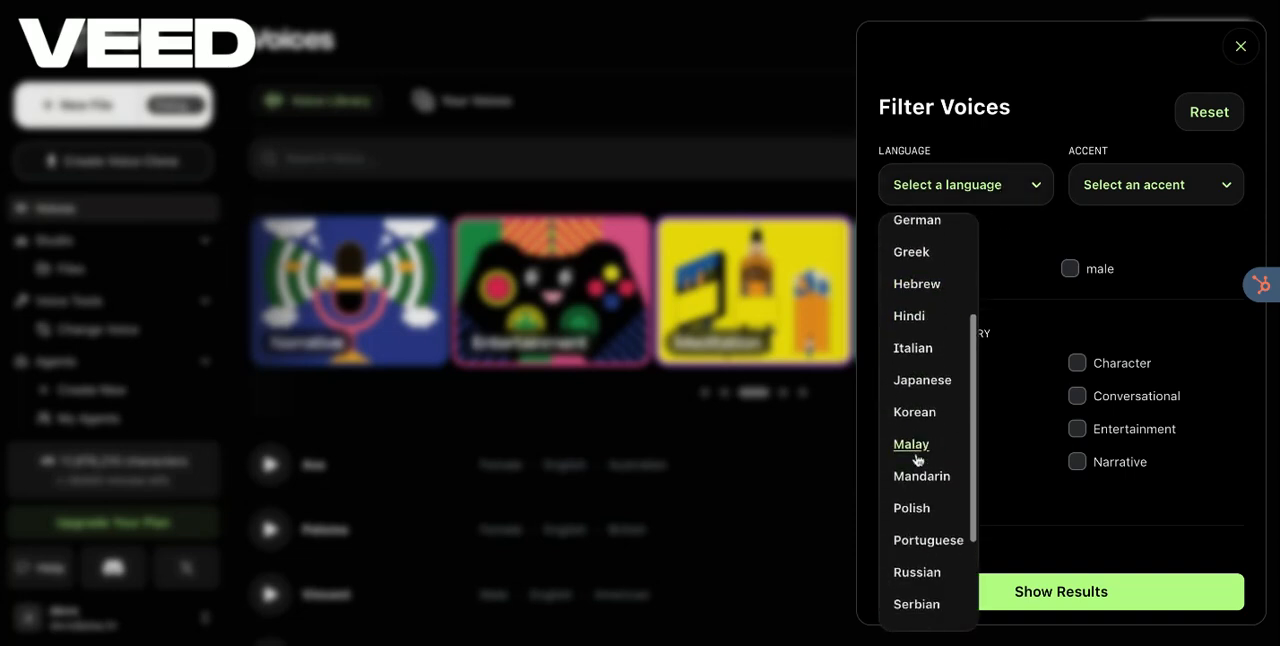
scroll(916, 458, up, 2)
click(916, 290)
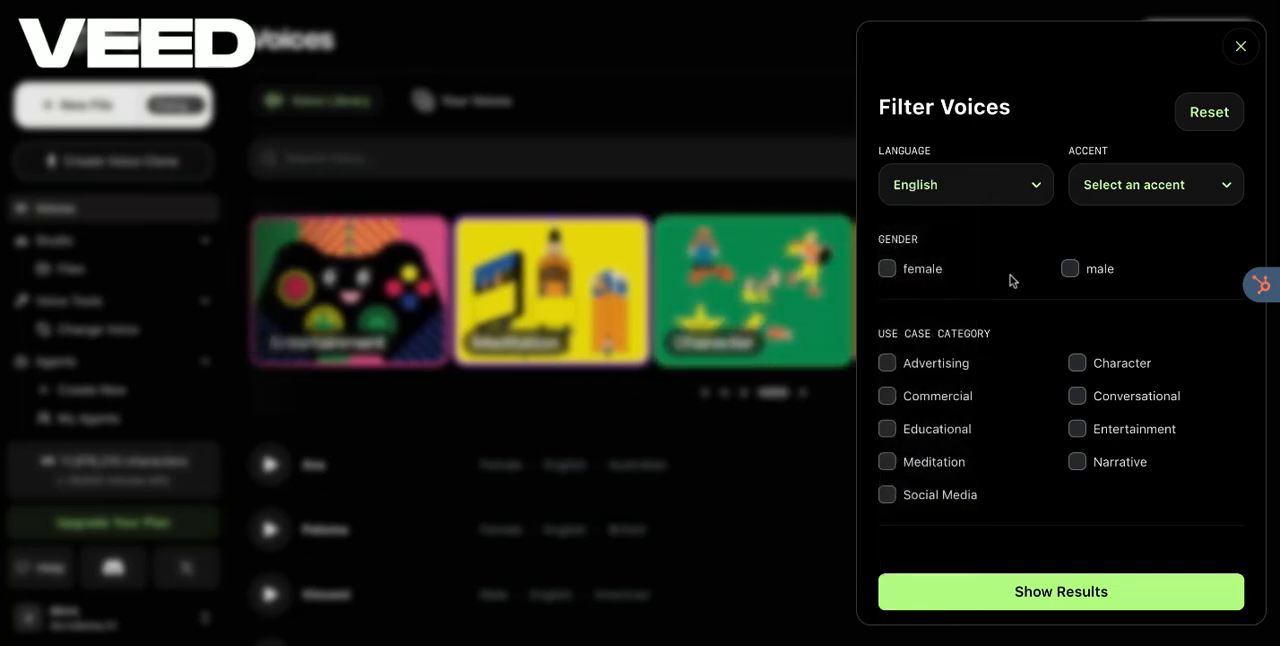
click(929, 274)
click(946, 598)
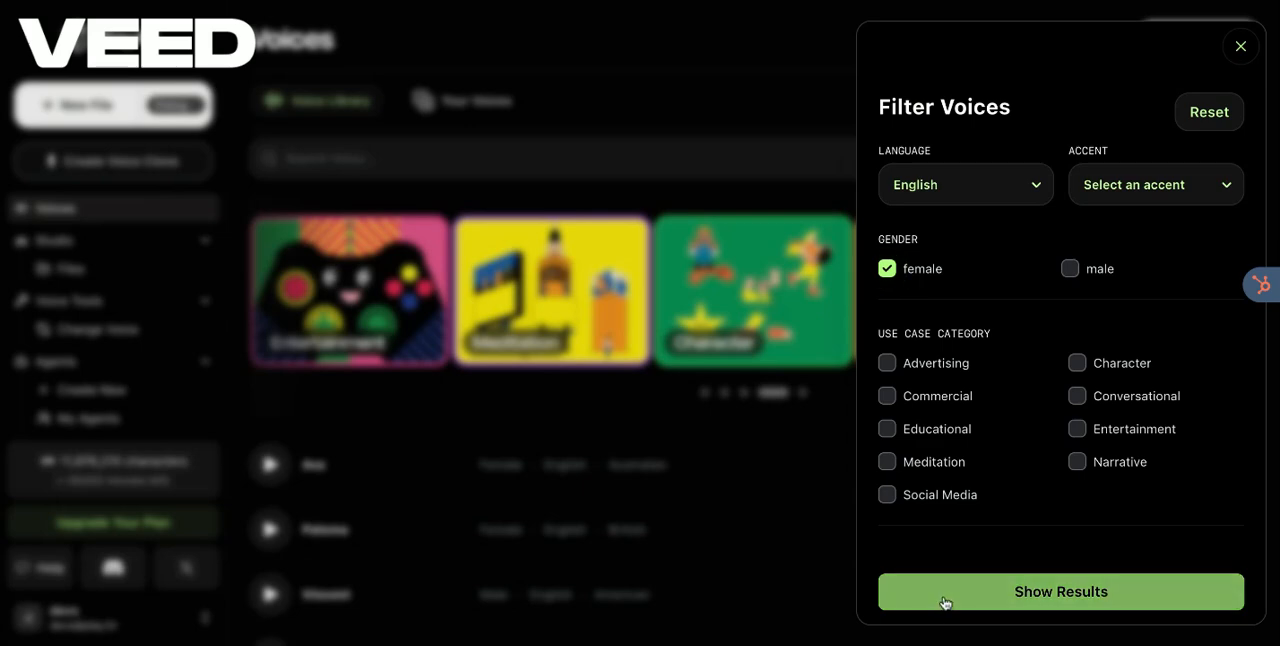
Step: Examine the voices listed under the applied filter, checking their genders and accents
scroll(646, 540, down, 5)
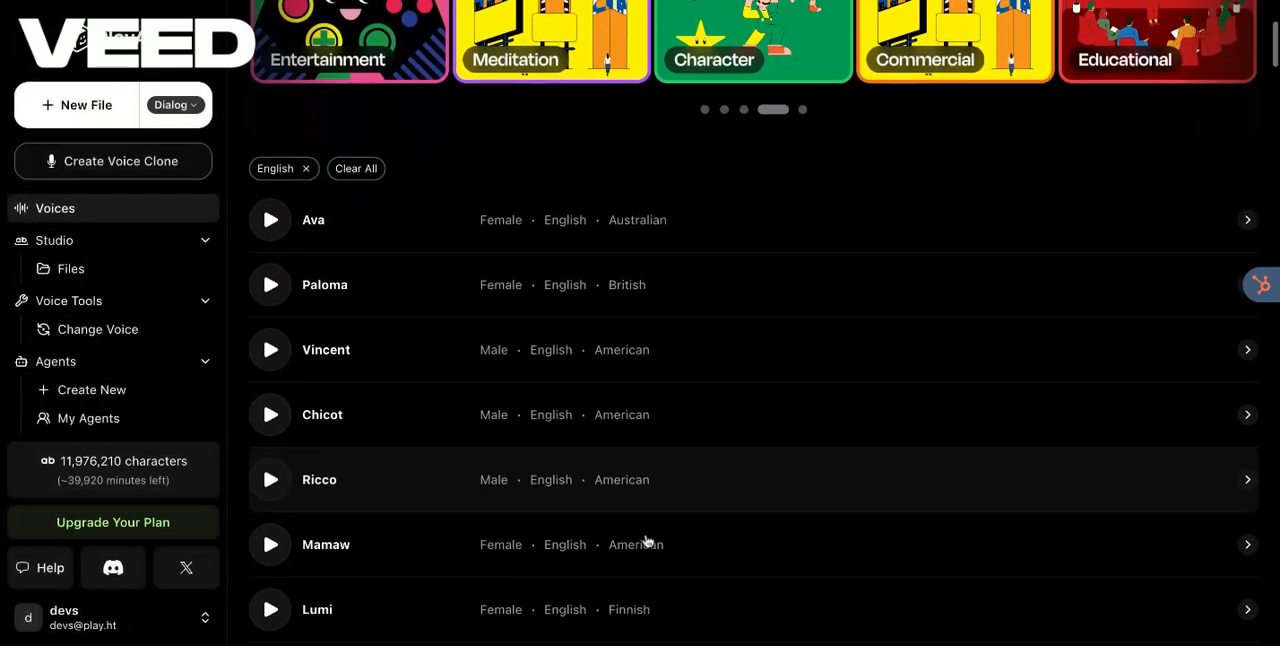
scroll(645, 538, down, 5)
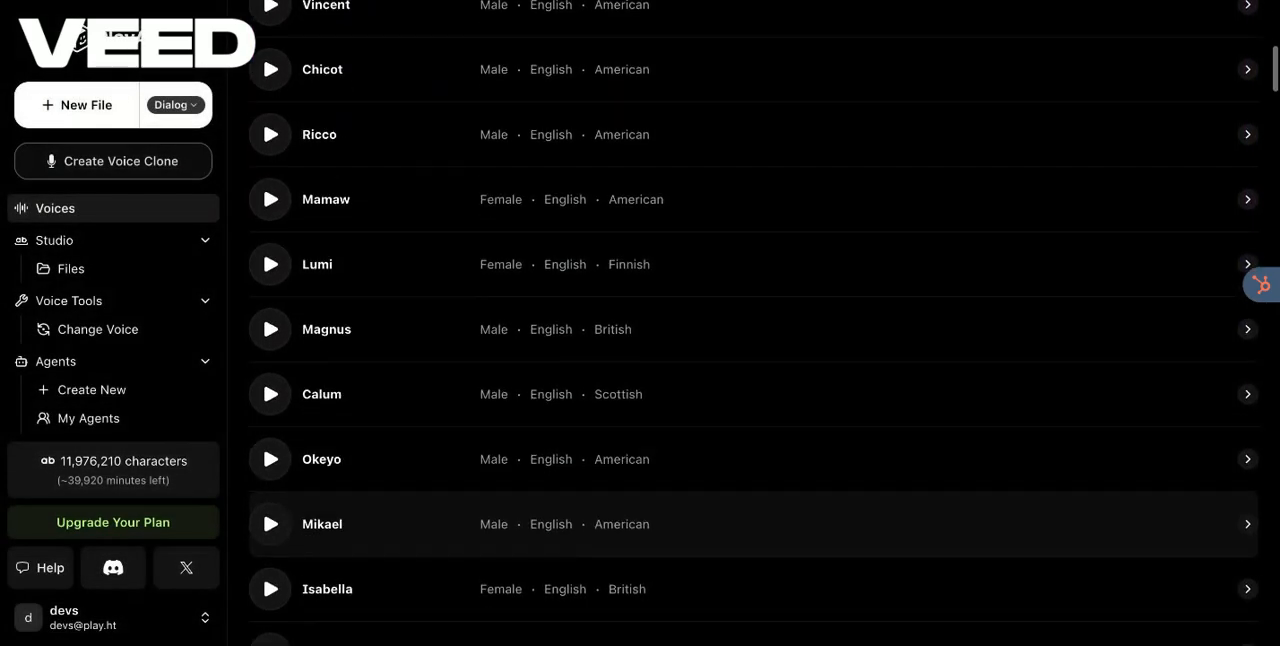
scroll(645, 538, down, 5)
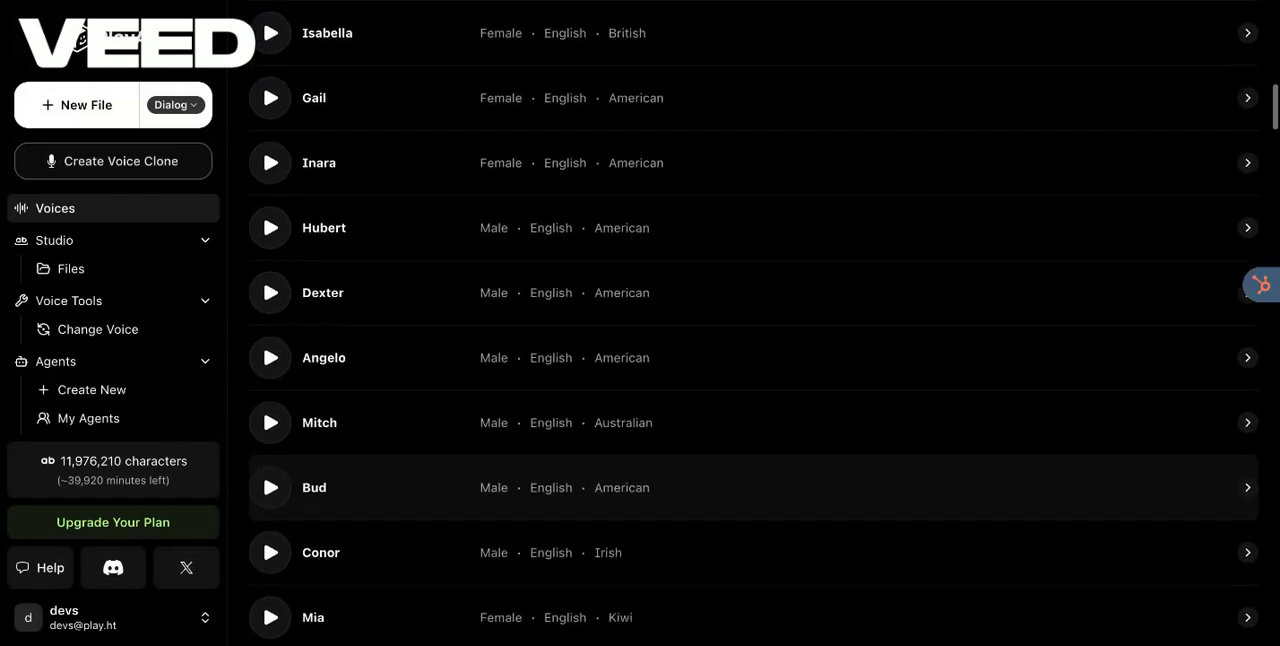
scroll(645, 538, down, 2)
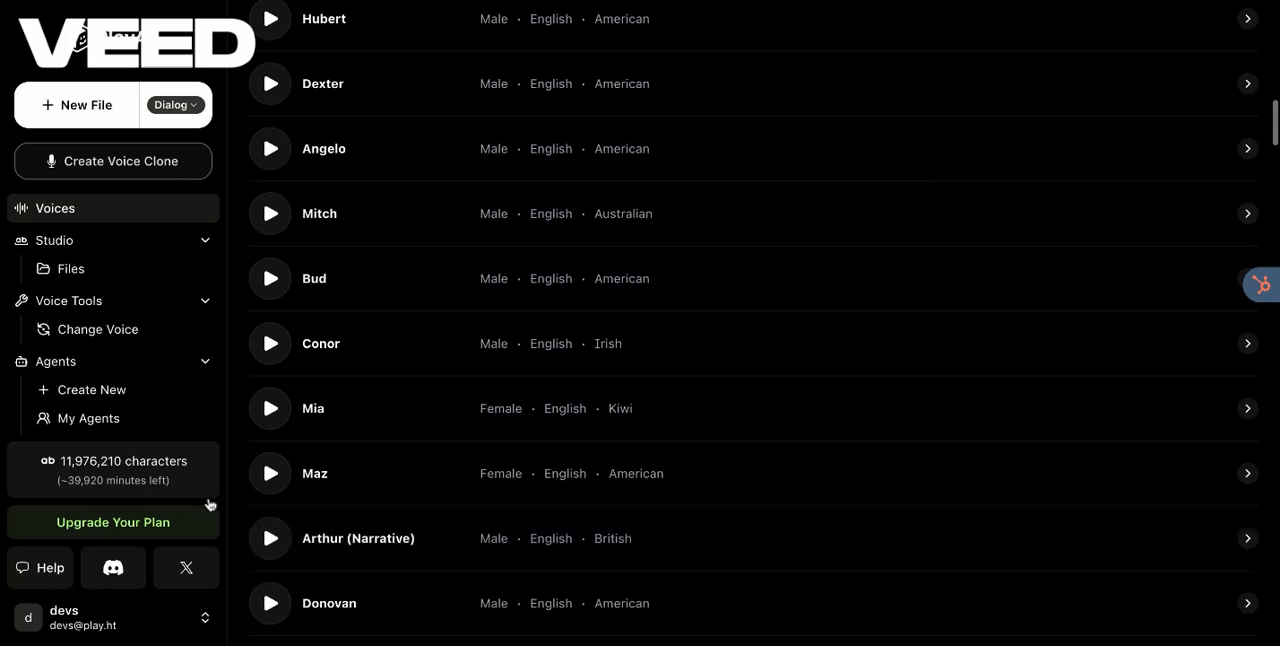
scroll(277, 306, up, 2)
scroll(277, 306, up, 15)
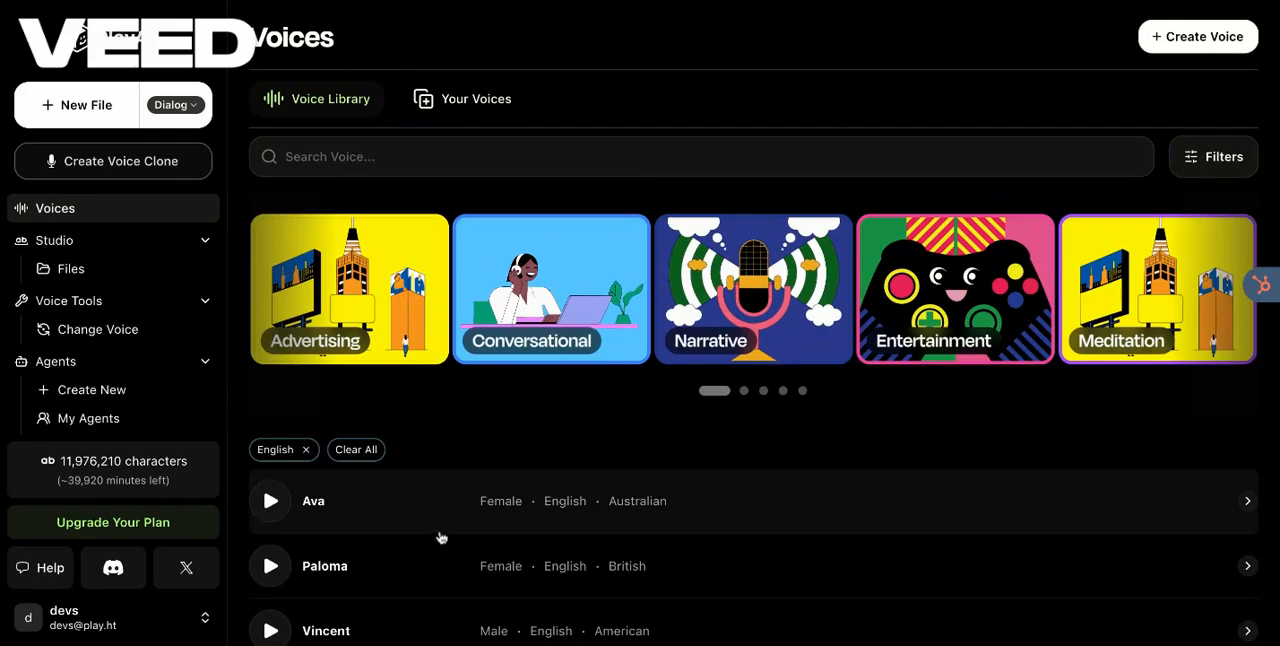
scroll(440, 538, down, 1)
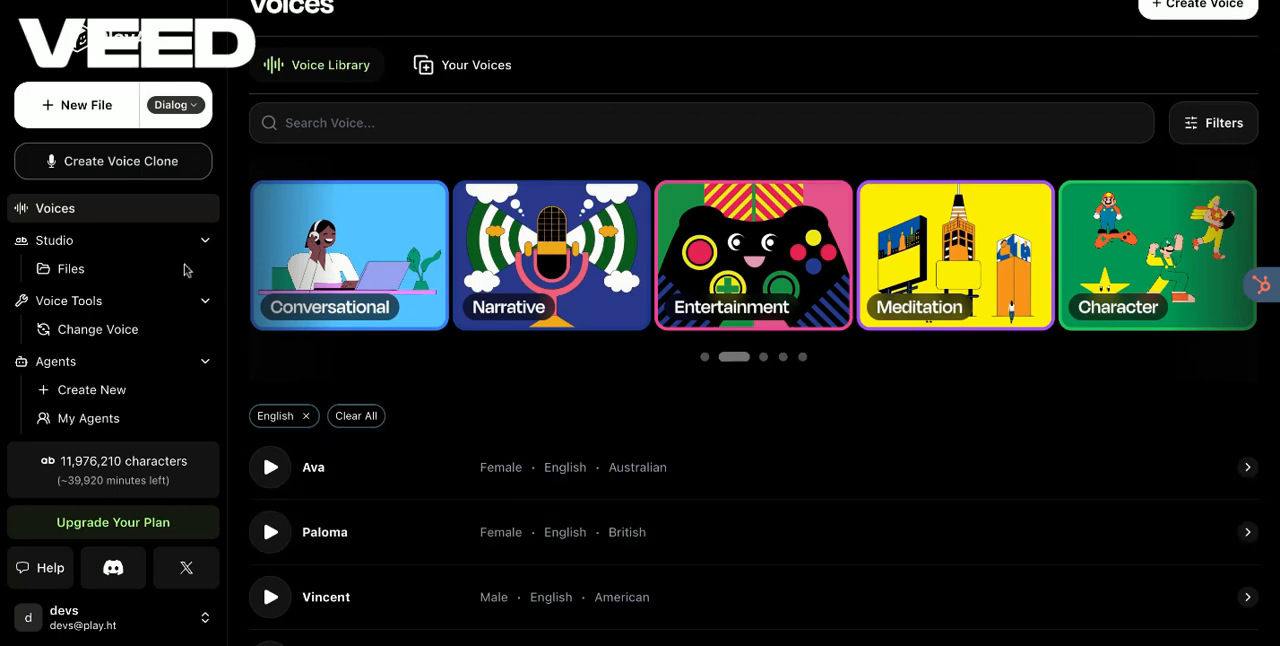
Step: Create a new Dialog file and open the voice selection for its first paragraph with the search text cleared
click(93, 110)
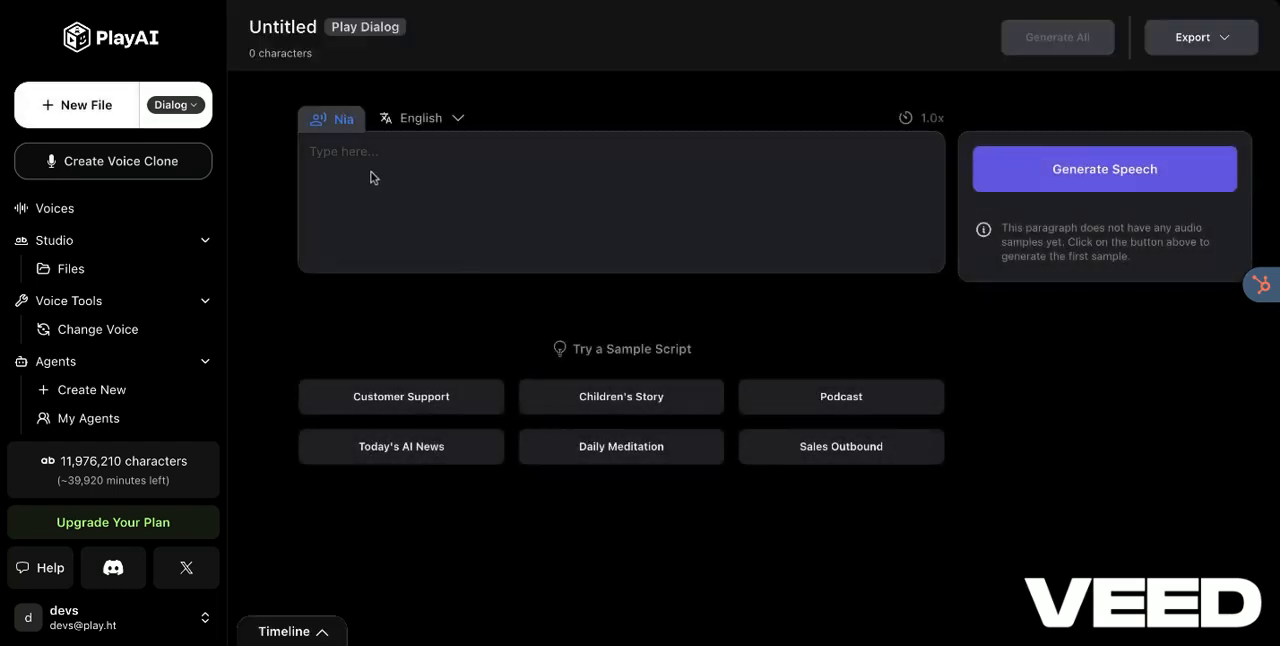
click(344, 122)
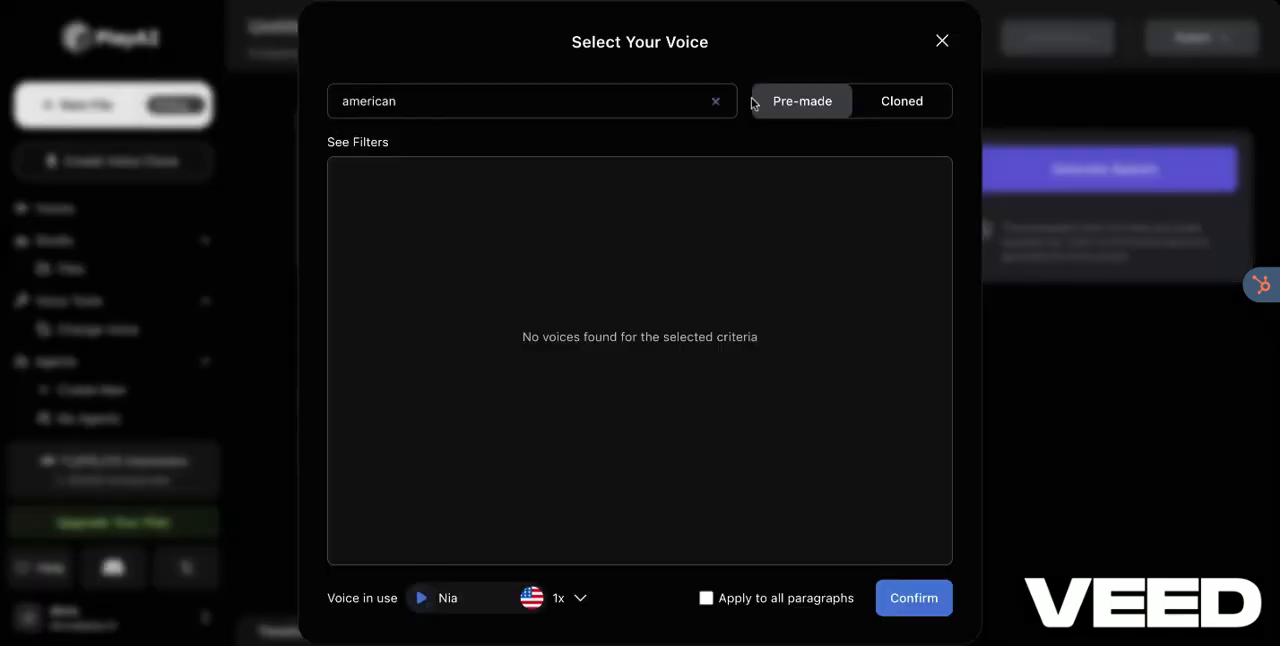
click(718, 101)
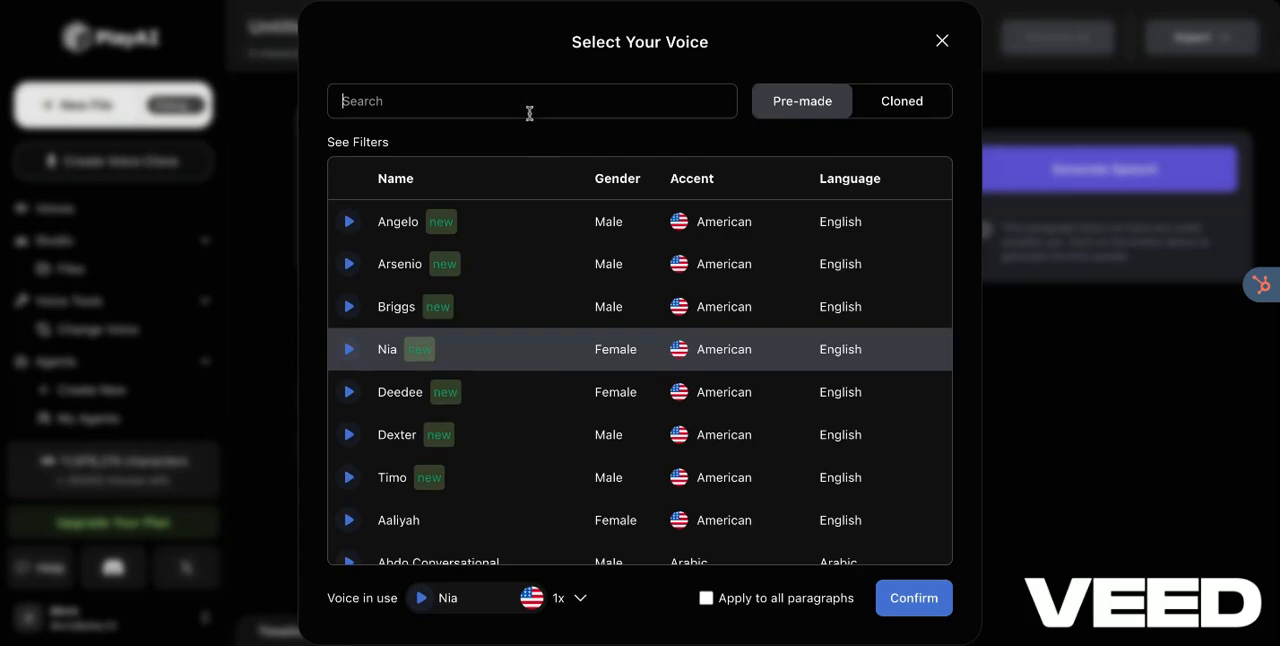
Step: Search the pre-made voices for "dext", clear the search, browse the full list and close the voice selection
text(dext)
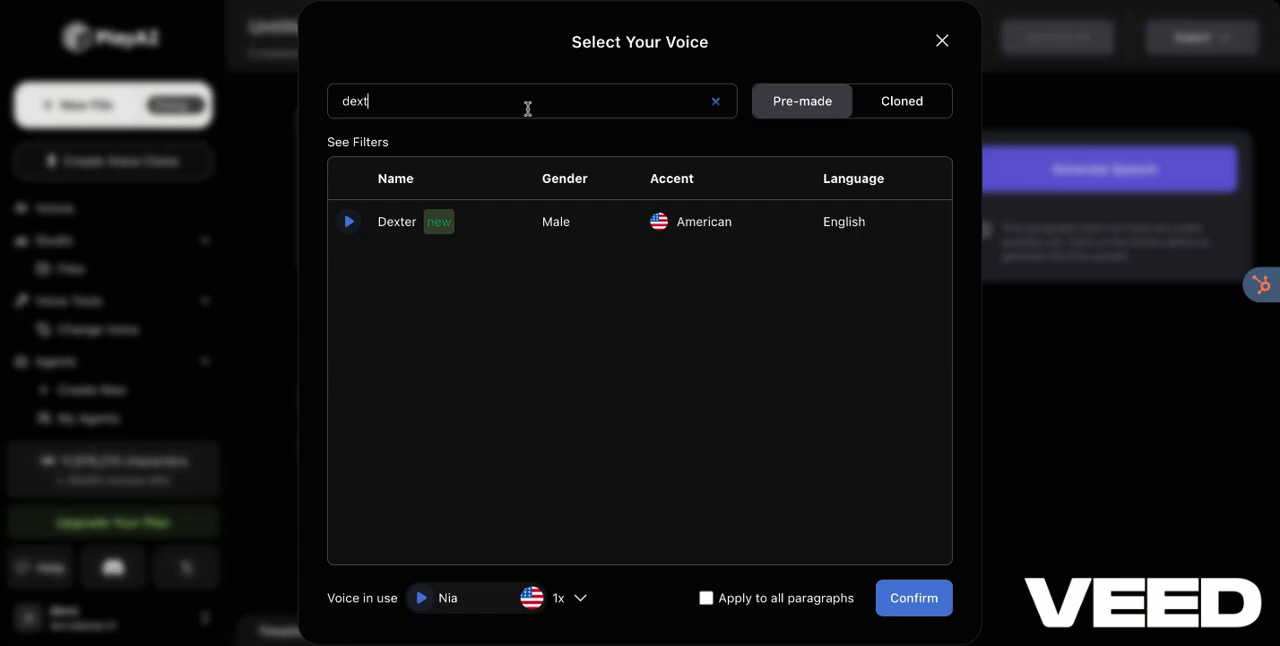
click(717, 104)
scroll(549, 357, down, 10)
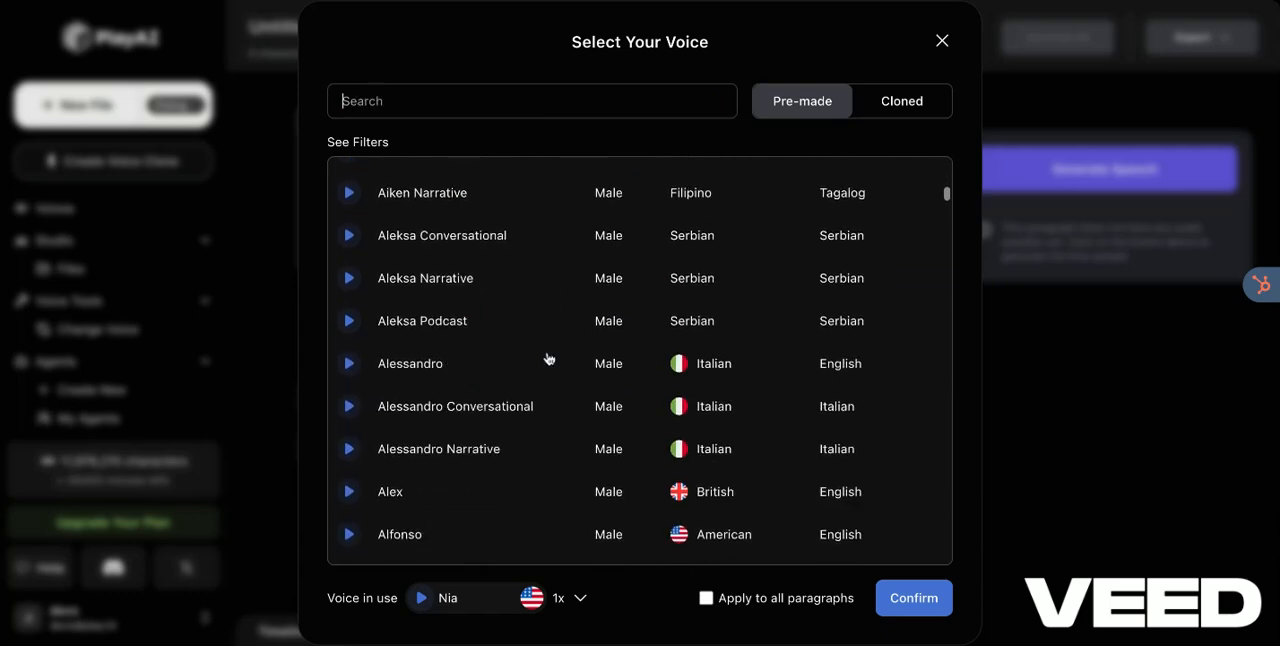
scroll(549, 357, down, 8)
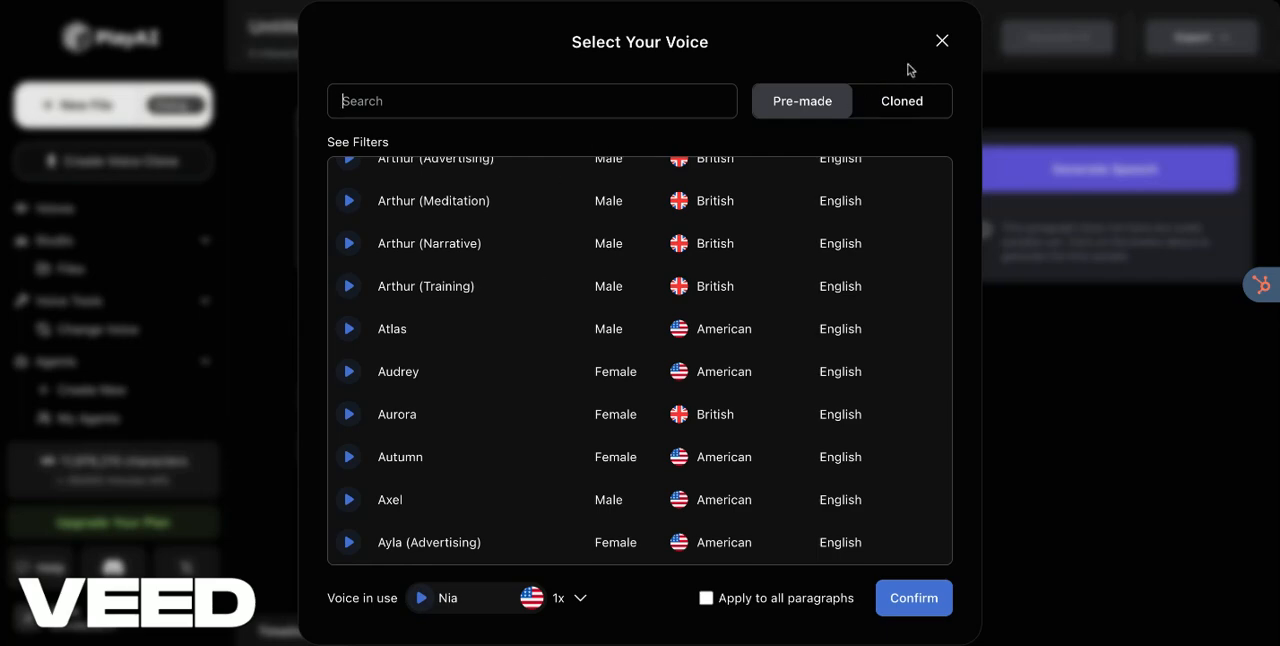
click(941, 41)
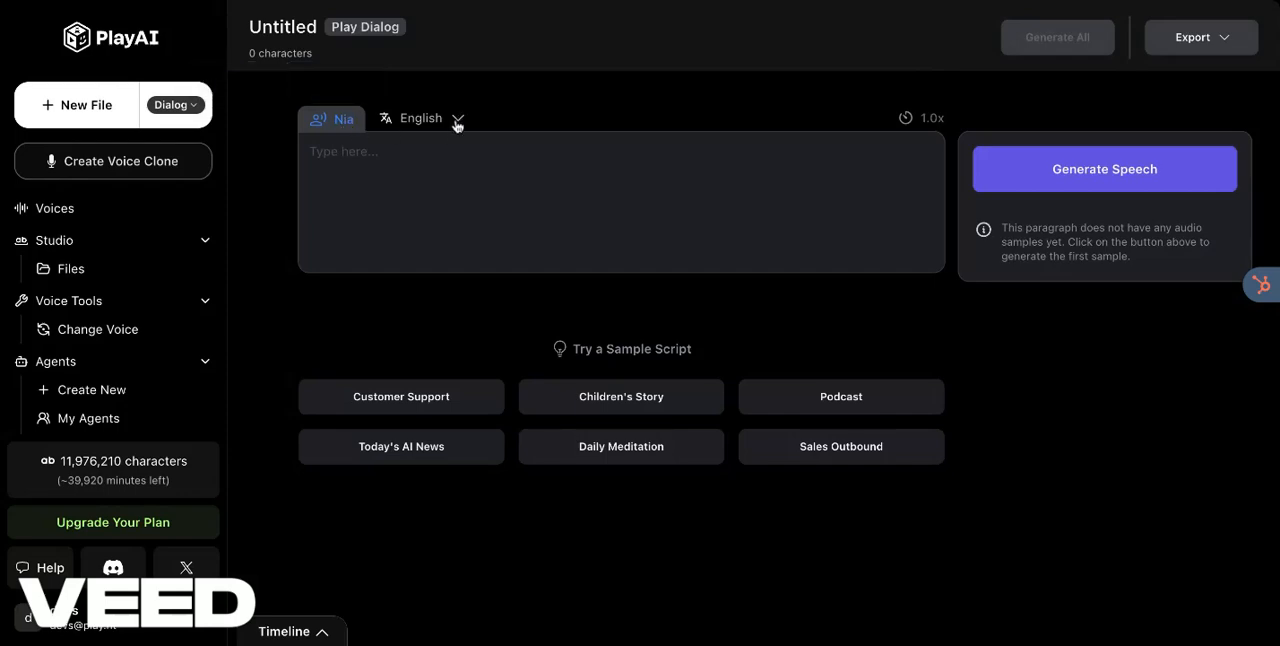
Step: Rename the untitled file as "Test"
click(290, 29)
drag(334, 23, 237, 27)
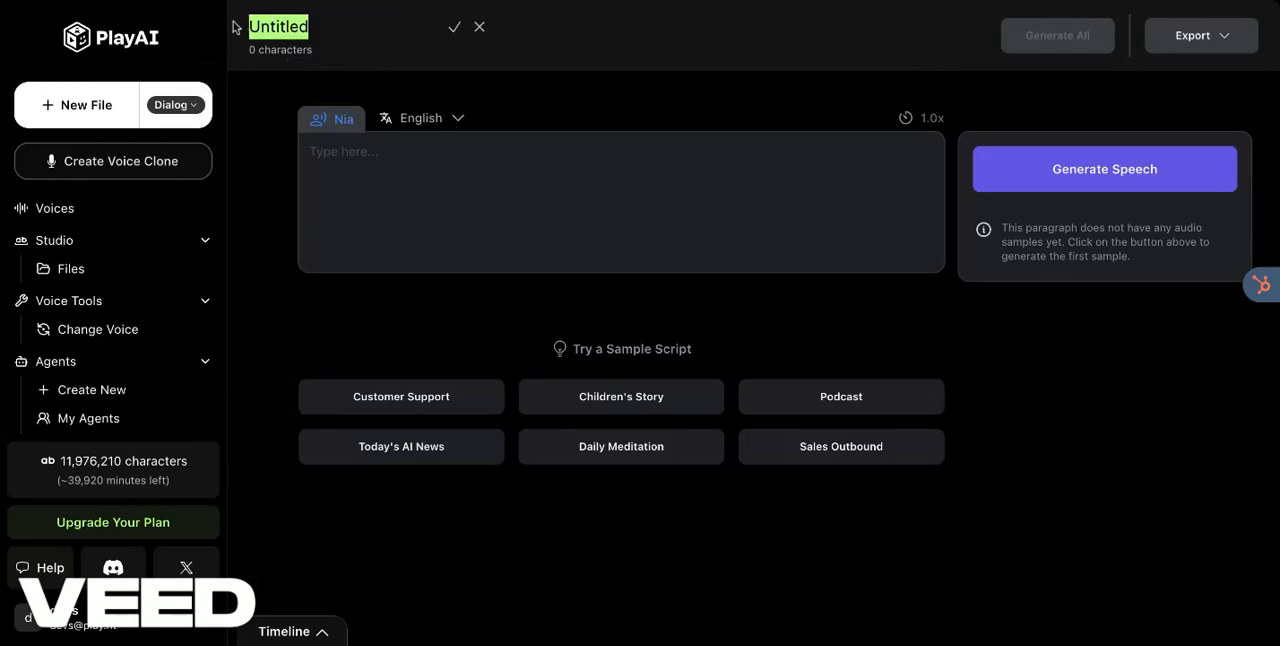
text(Test)
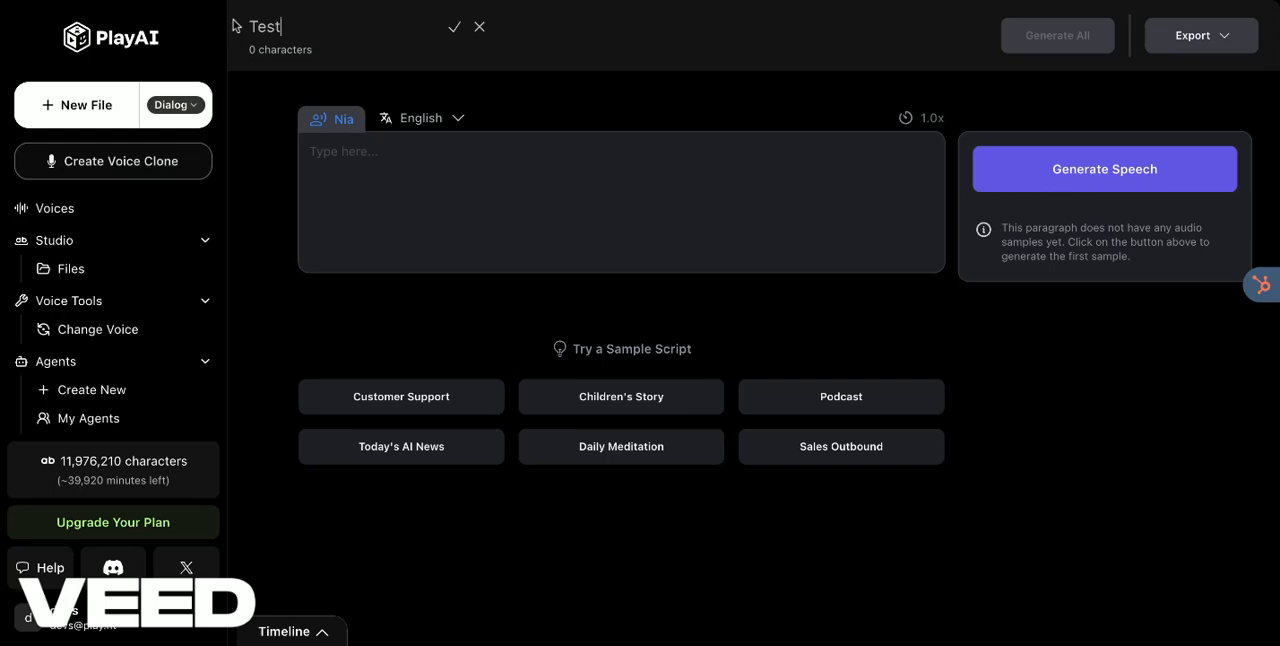
click(349, 162)
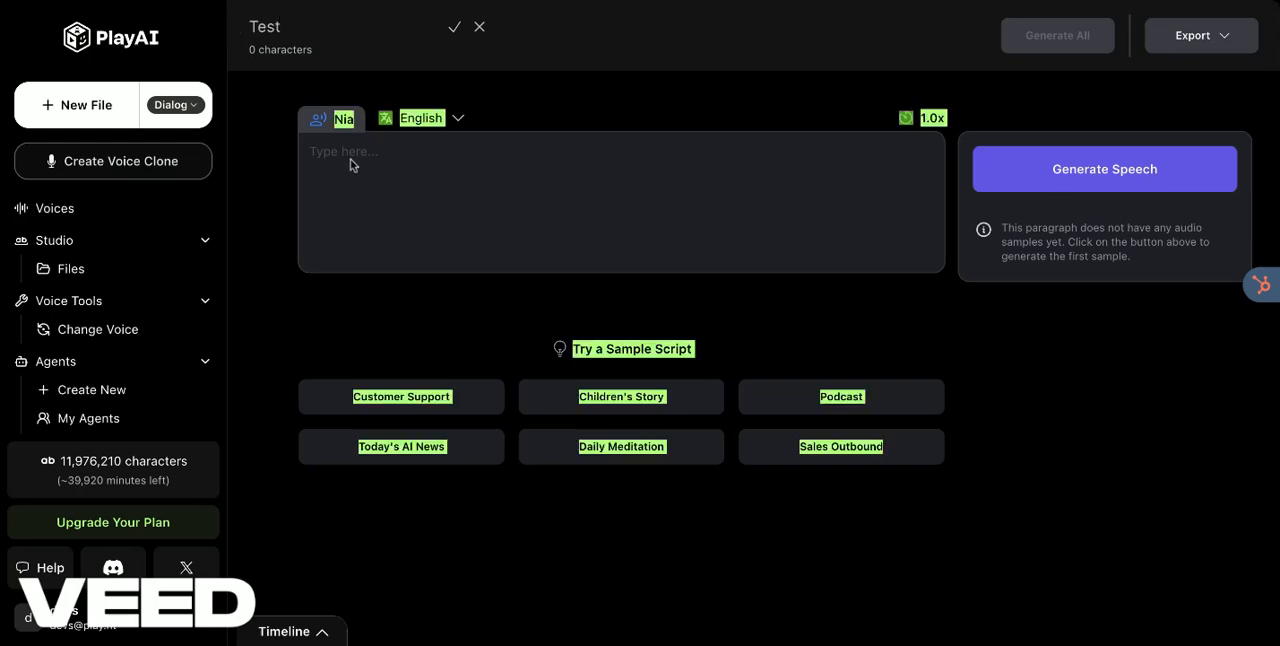
Step: Preview the pre-made voices Dexter and Alfonso, and set the first paragraph's voice to Alfonso
click(340, 122)
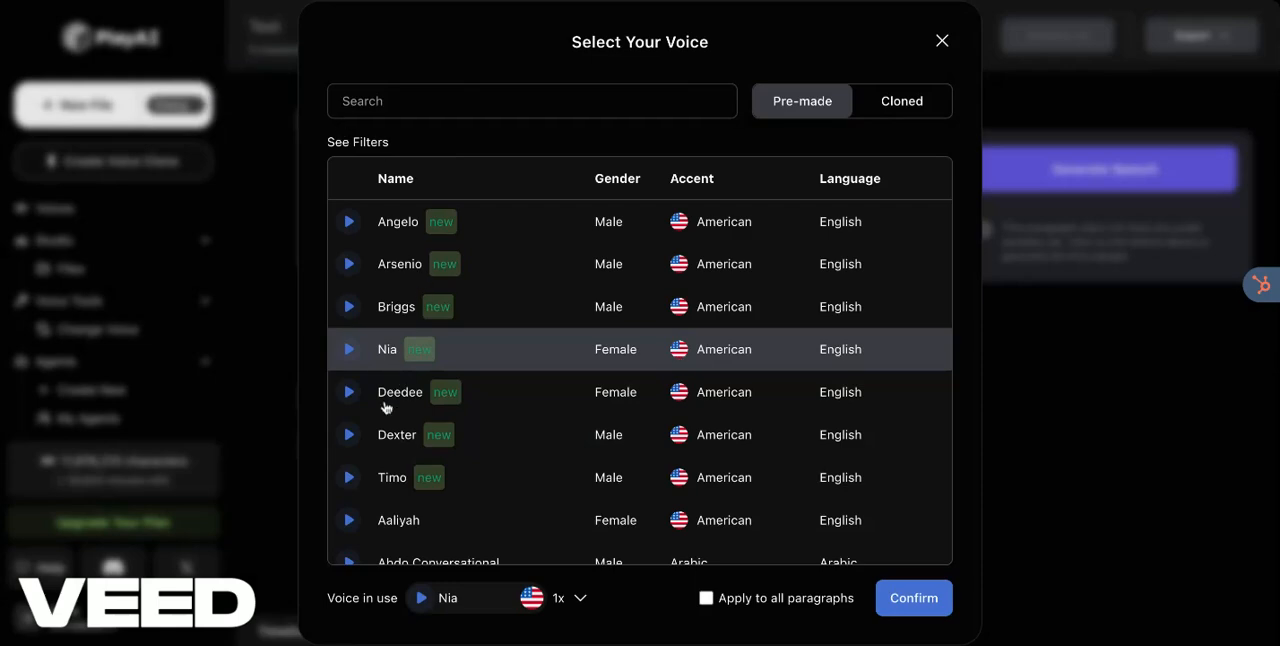
scroll(386, 406, down, 3)
click(349, 300)
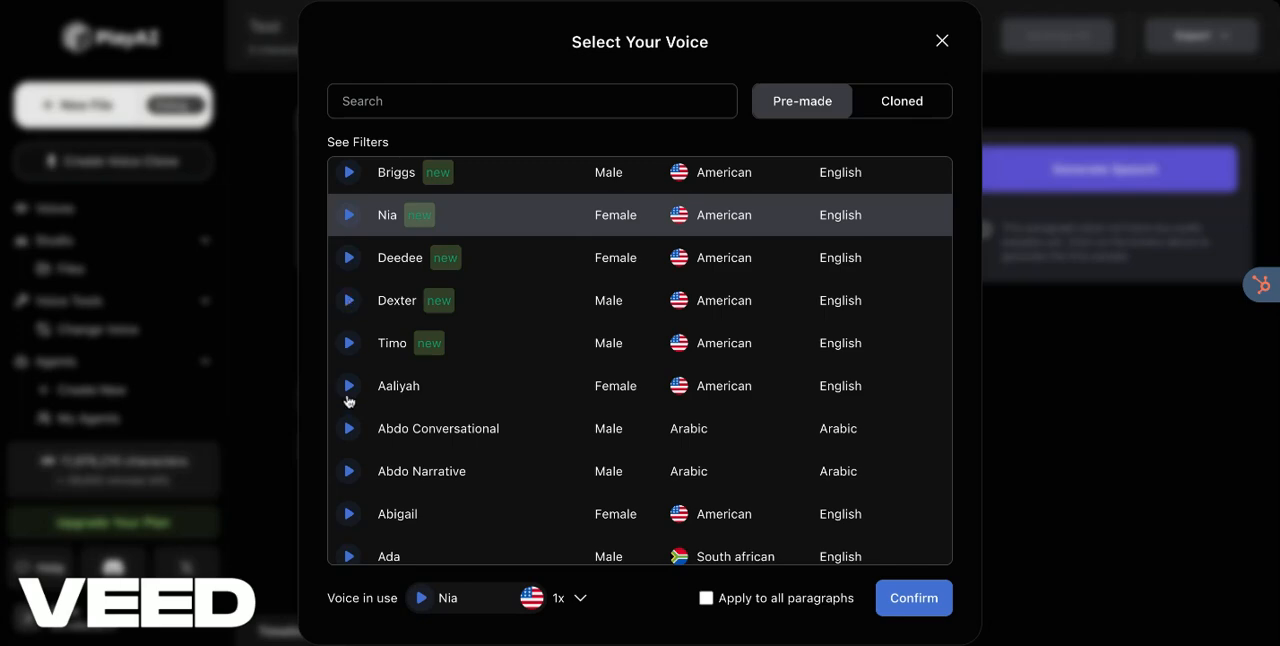
scroll(347, 400, down, 3)
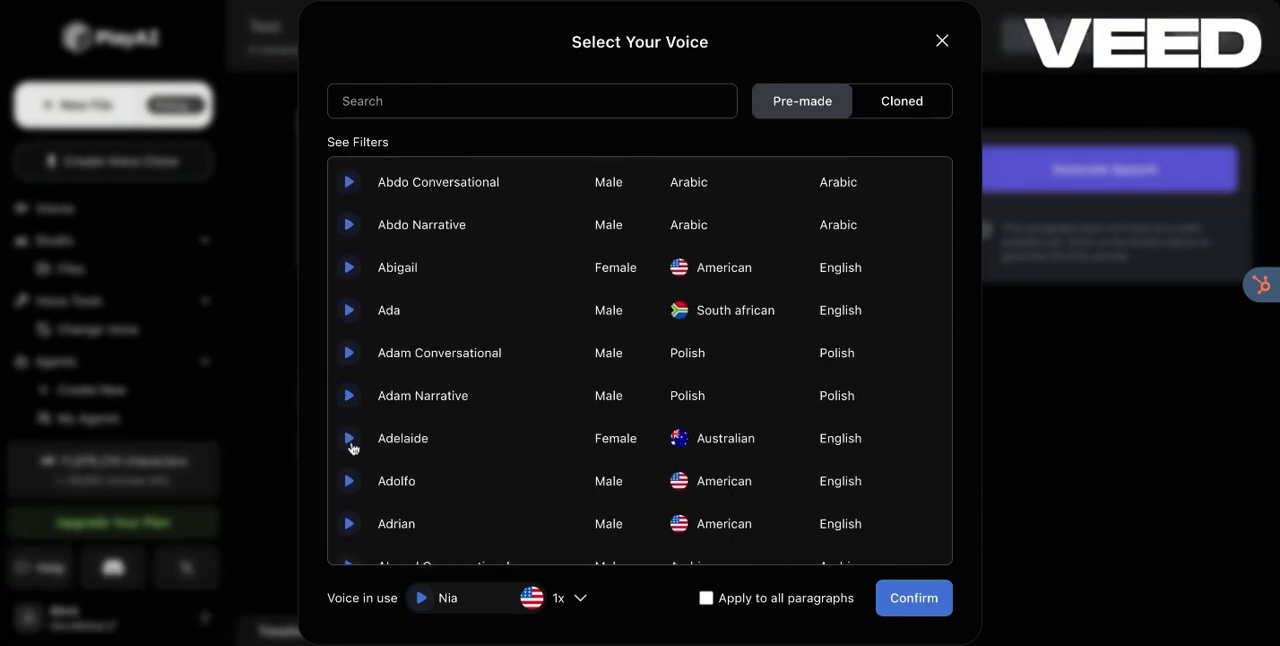
scroll(351, 449, down, 1)
scroll(418, 320, down, 3)
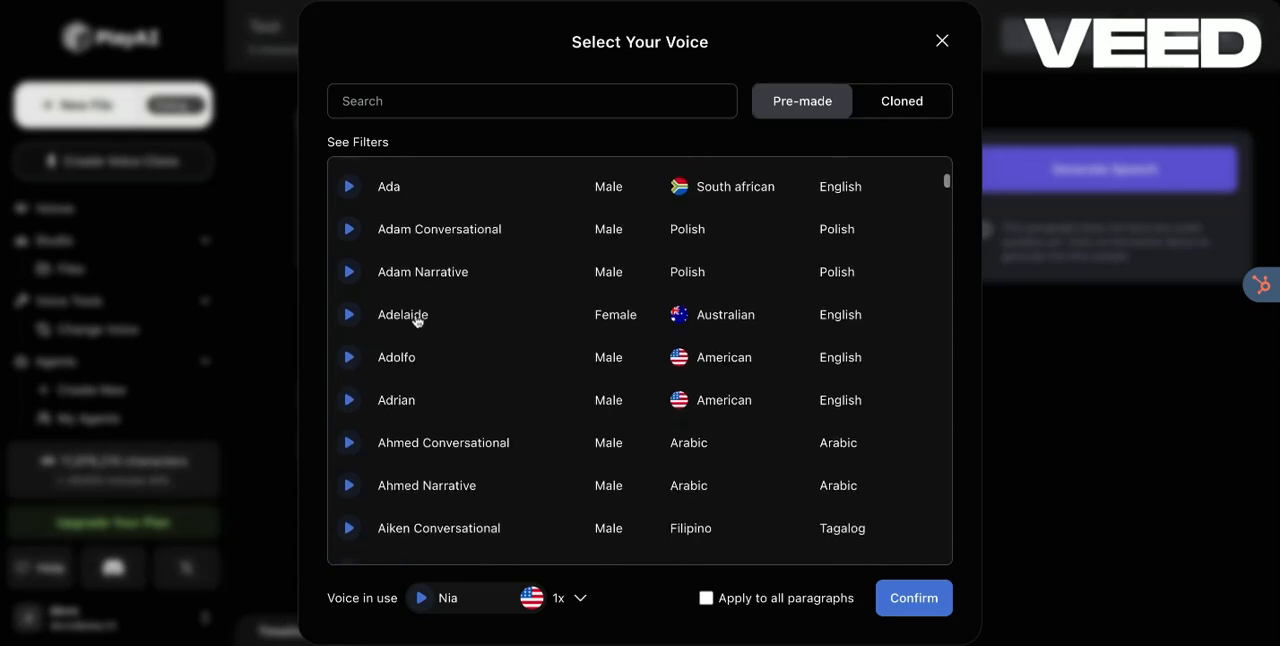
scroll(640, 360, down, 2)
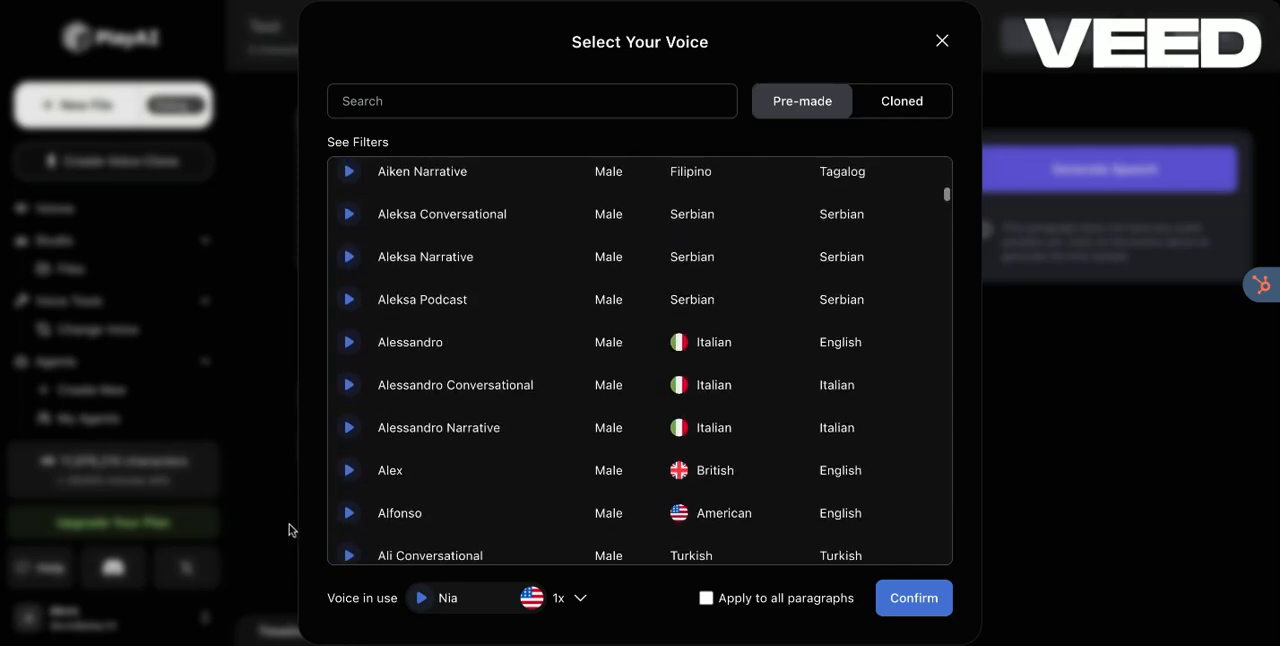
click(352, 516)
click(407, 518)
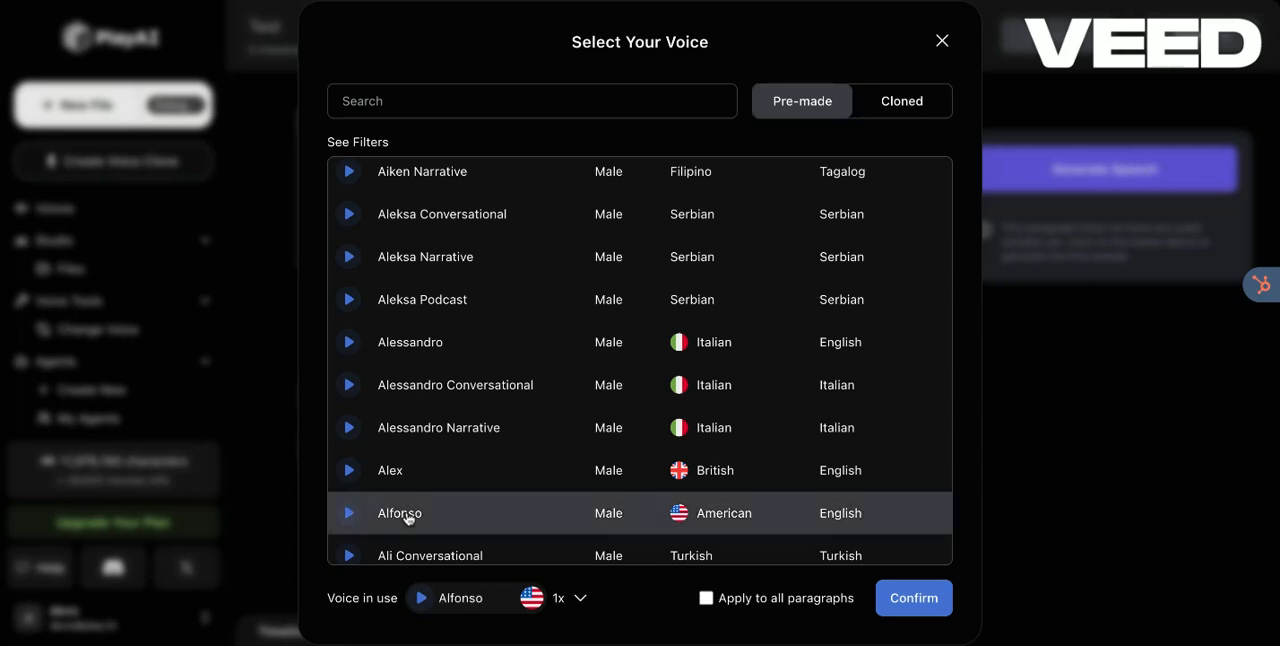
click(911, 595)
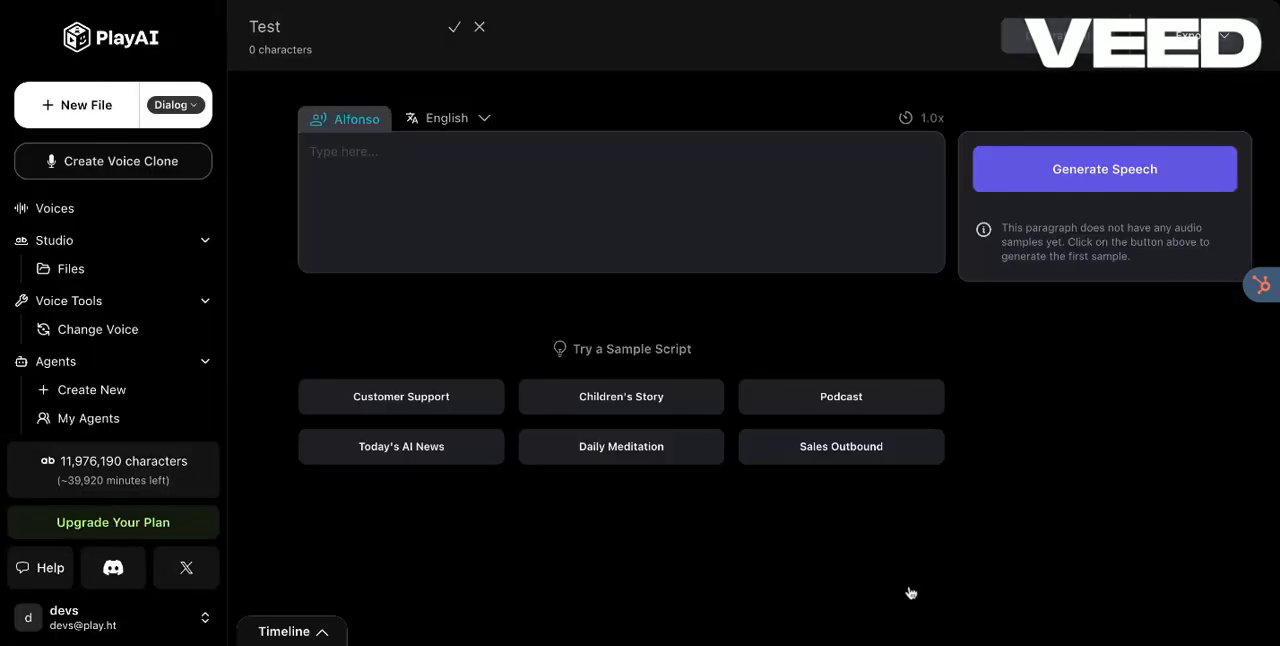
Step: Enter "Before entering the platform, remember that you'll need to verify your credentials first." as the first paragraph and add an empty one below
click(468, 127)
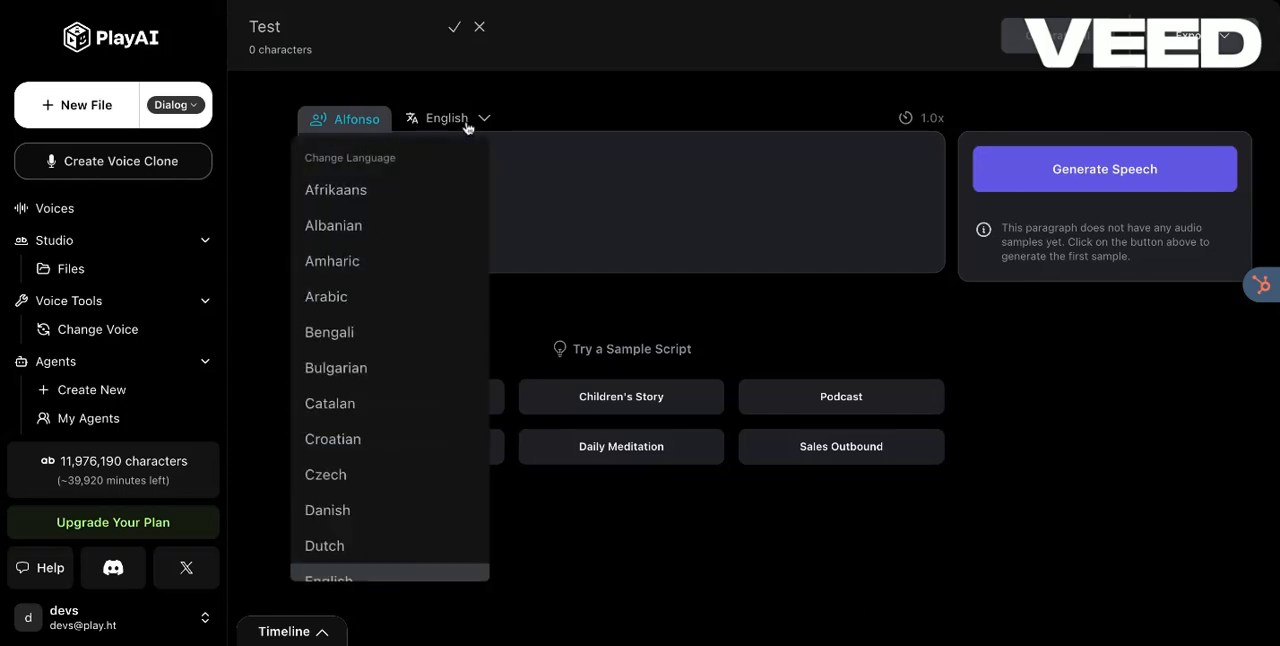
click(589, 191)
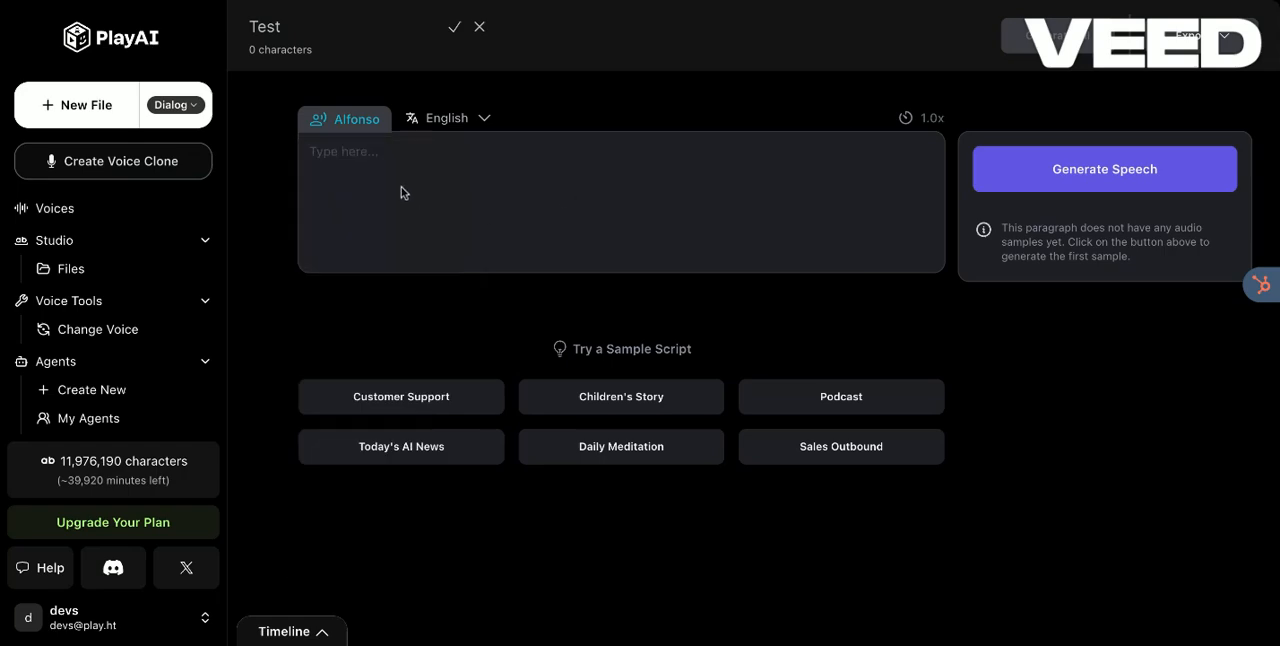
click(367, 146)
text(Before entering the platform, remember that you'll need to verify your credentials first.)
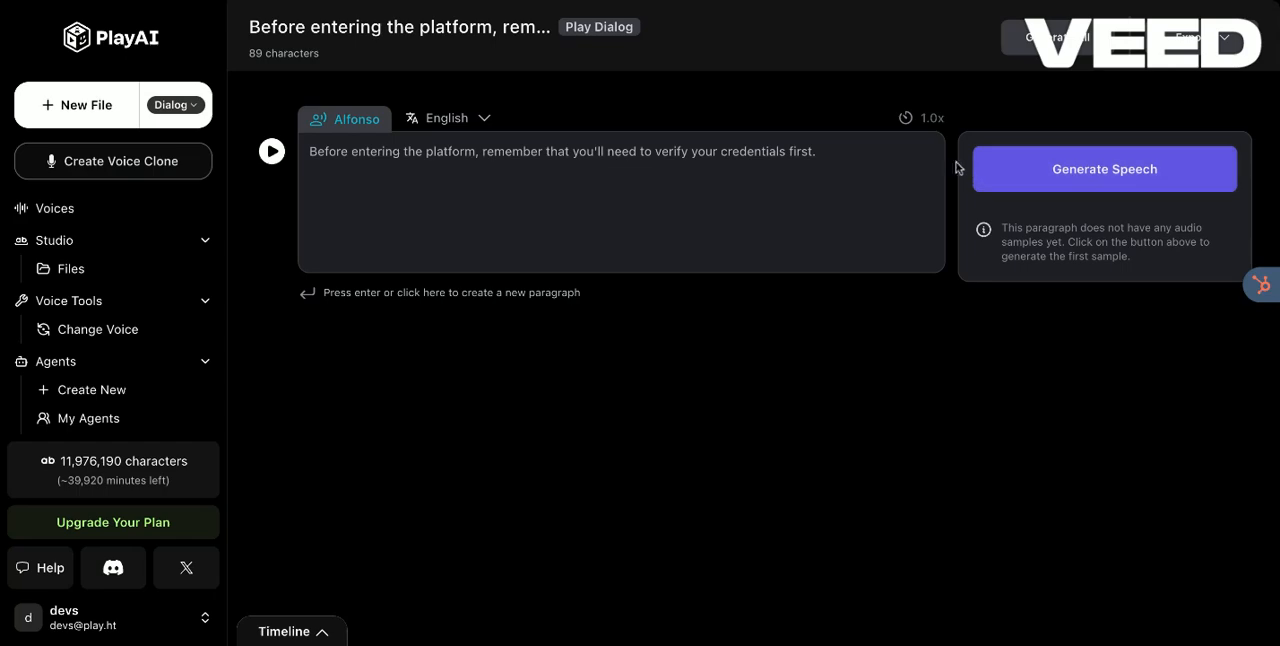
click(851, 151)
key(Return)
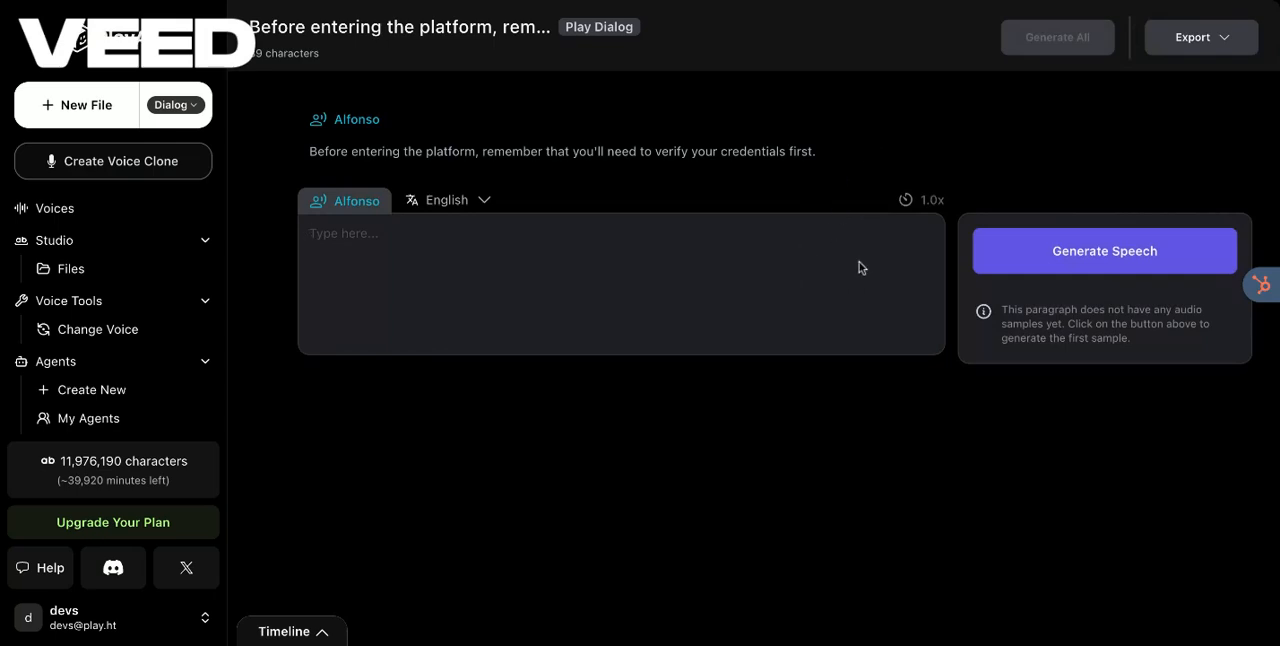
Step: Generate two speech samples for the first paragraph and play each one
click(689, 151)
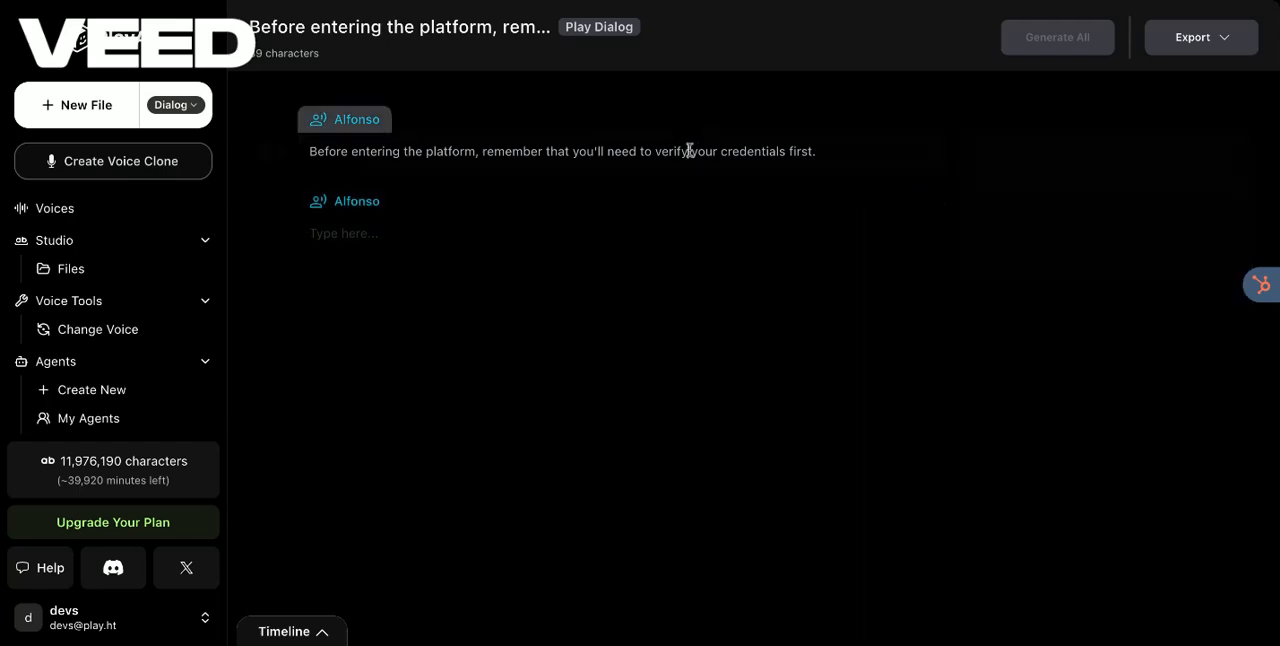
click(831, 152)
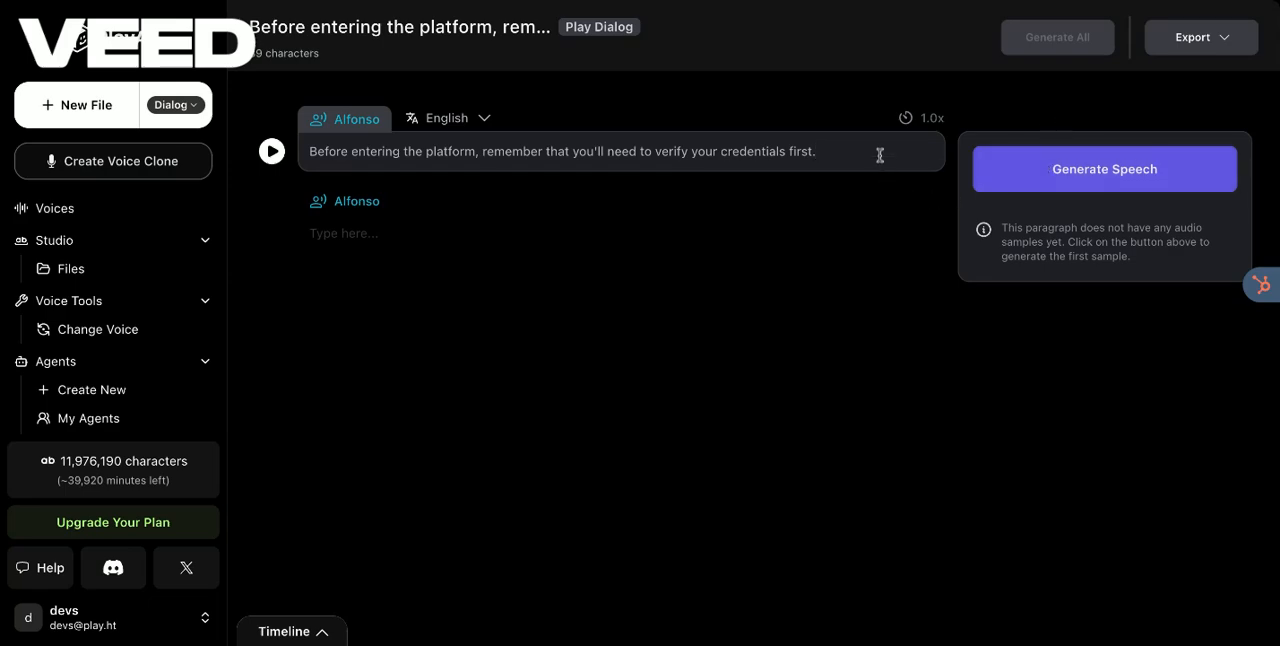
click(1037, 180)
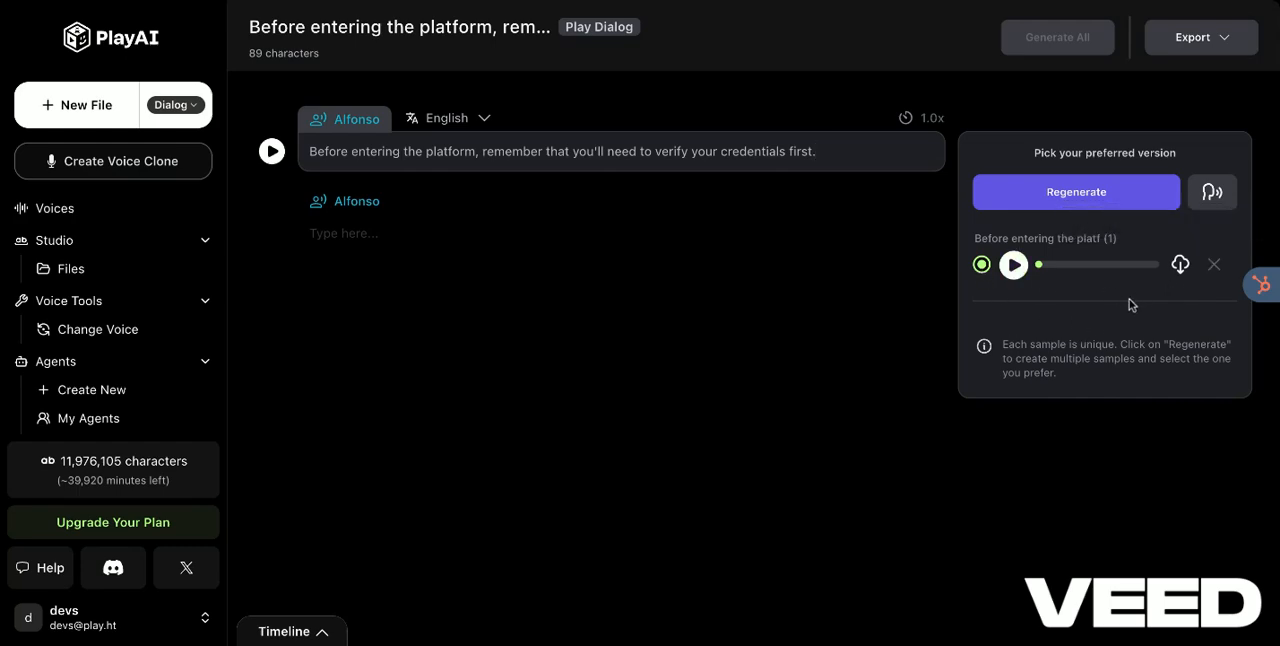
click(1013, 266)
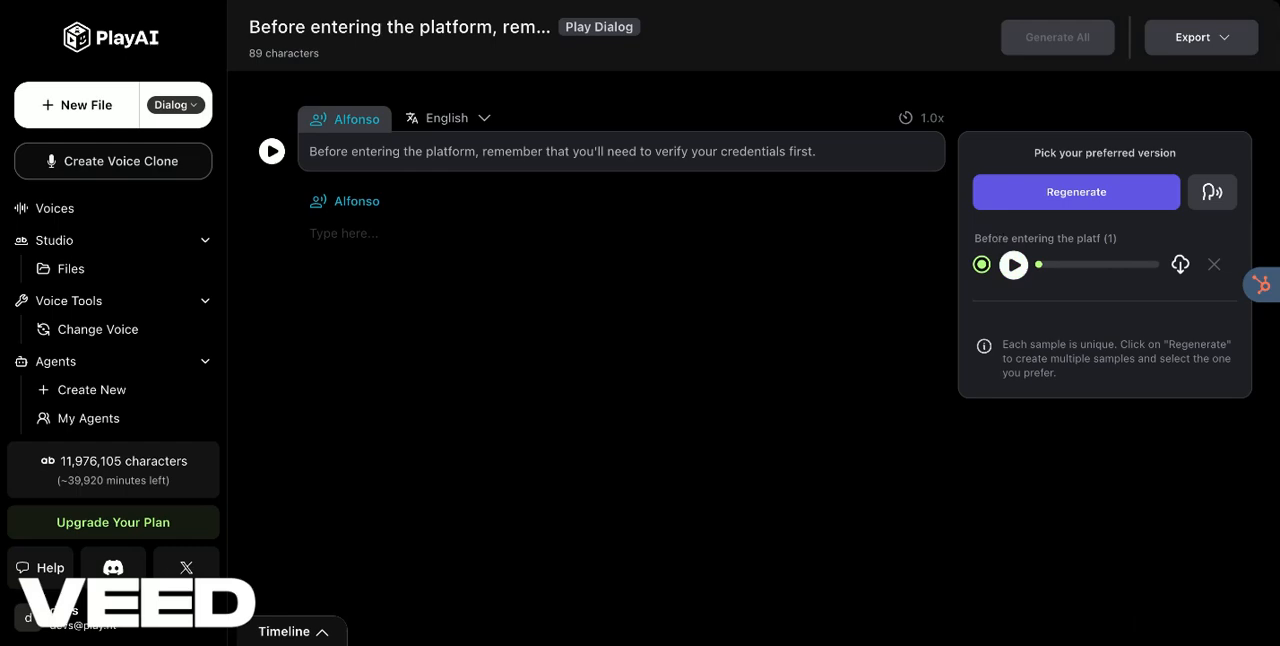
click(1010, 201)
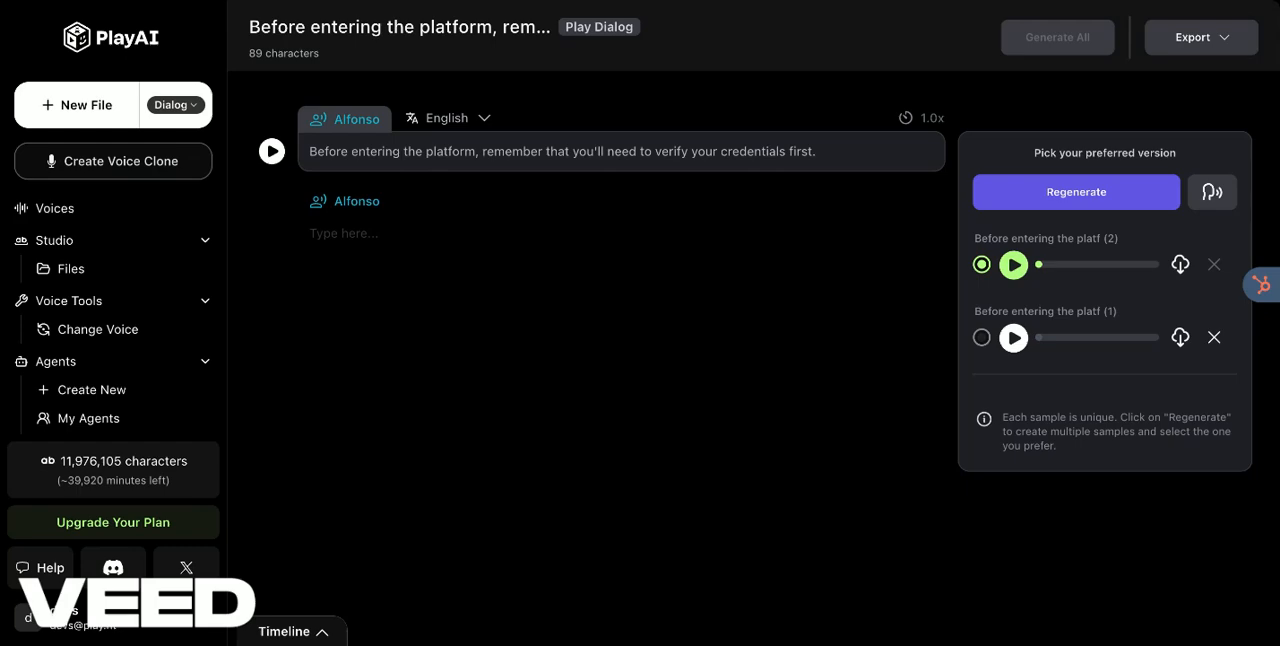
click(1014, 265)
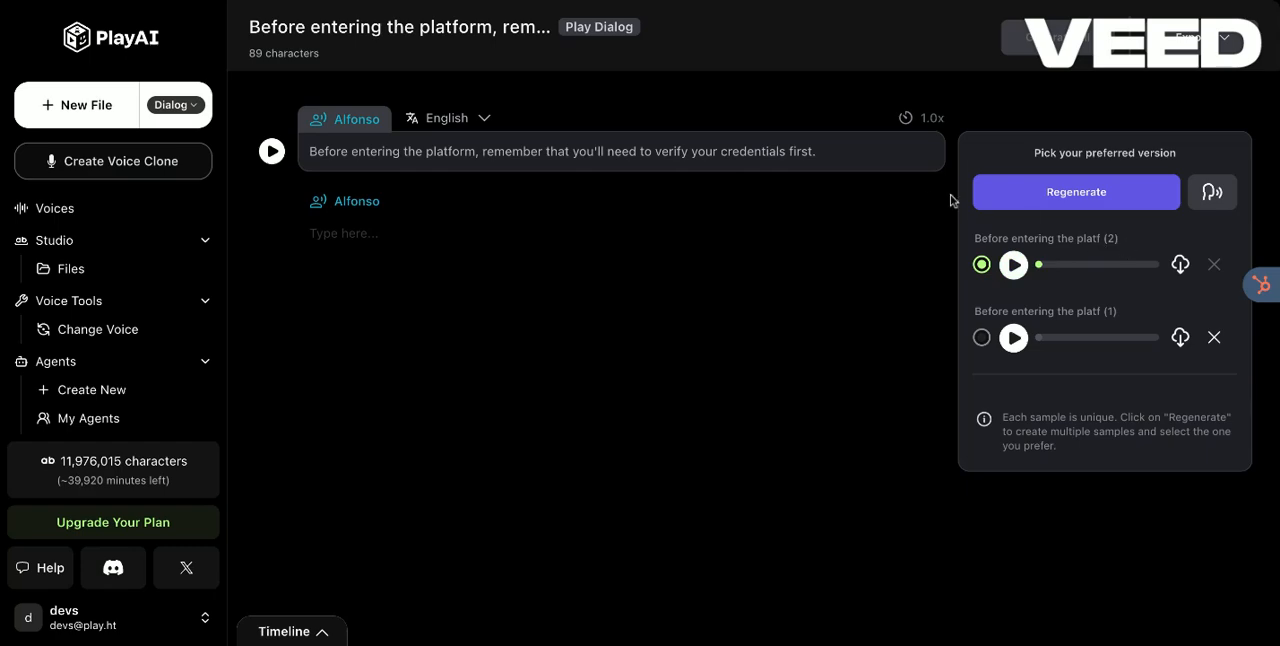
Step: Record your own voice reading the first paragraph, convert the recording into a new sample and play it
click(1213, 193)
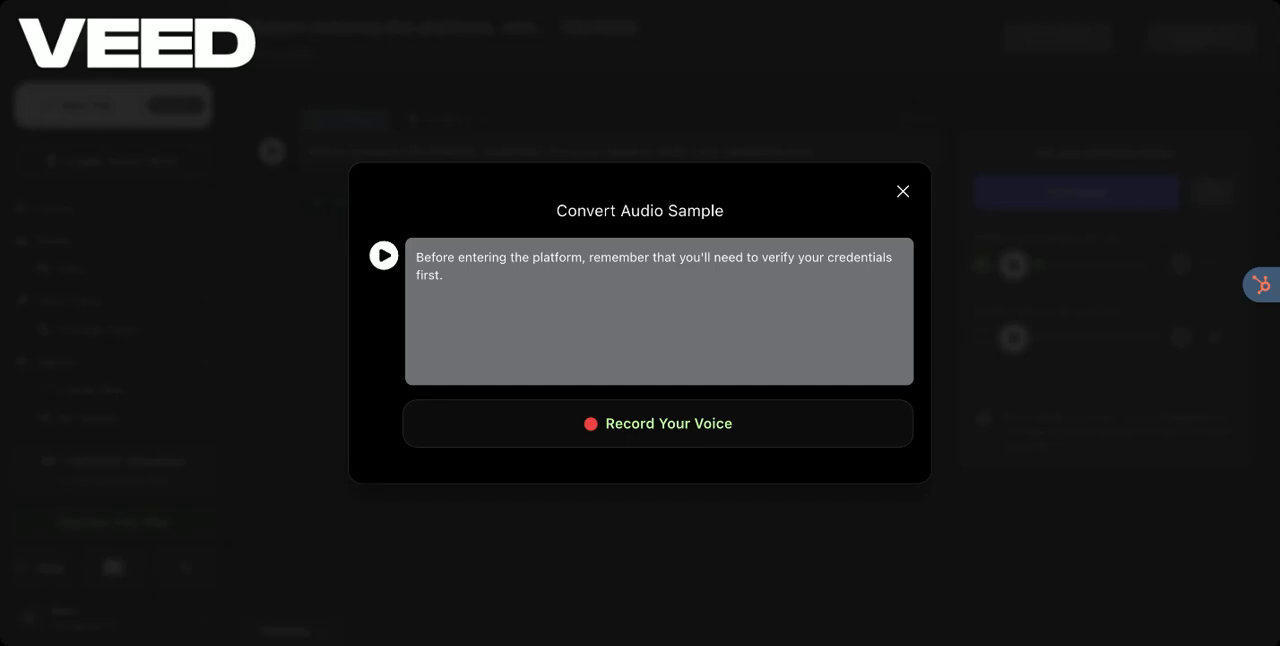
click(639, 432)
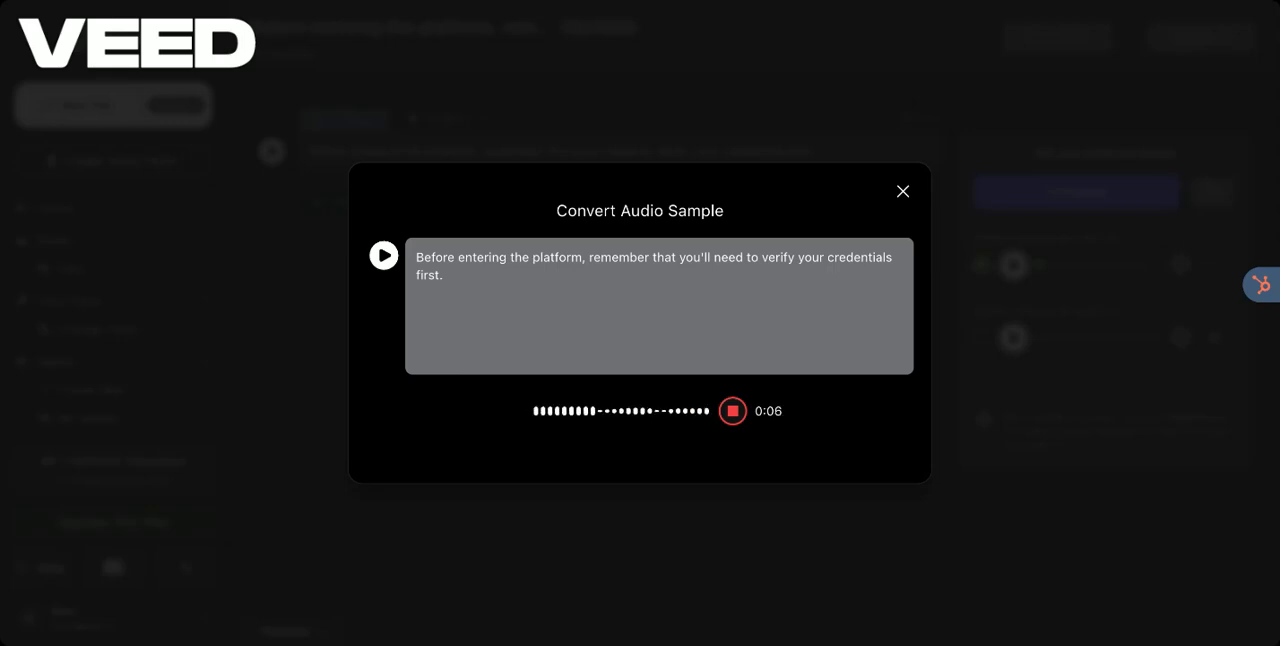
click(731, 413)
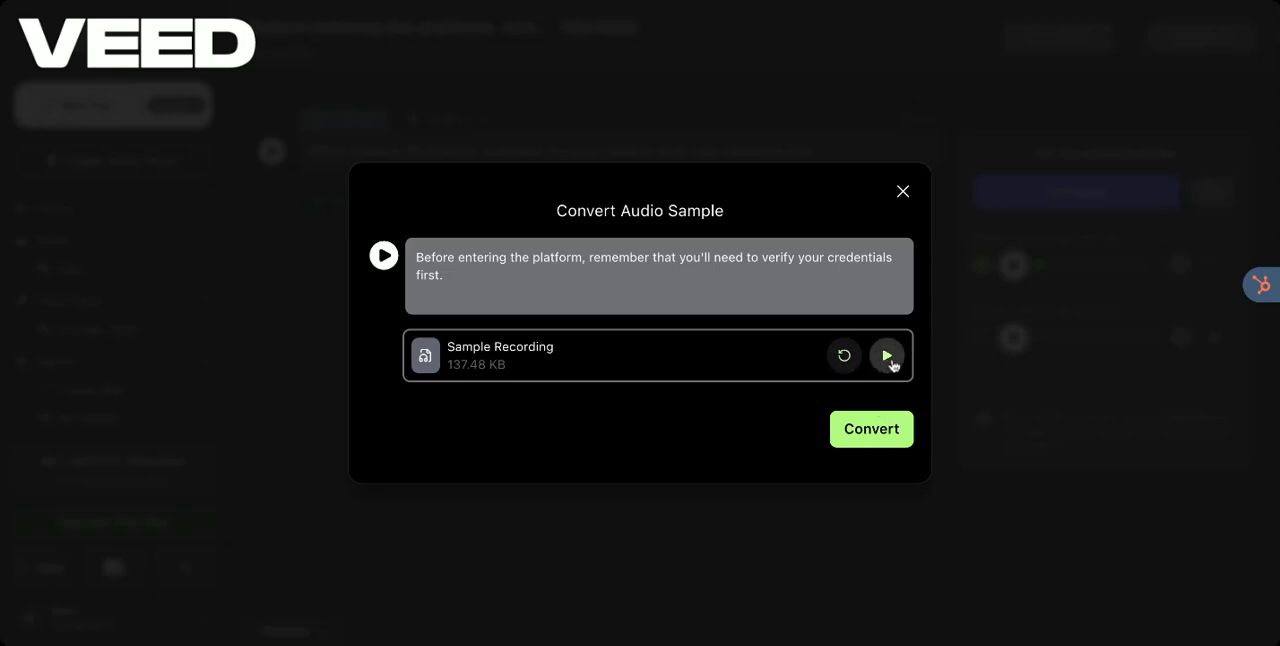
click(866, 438)
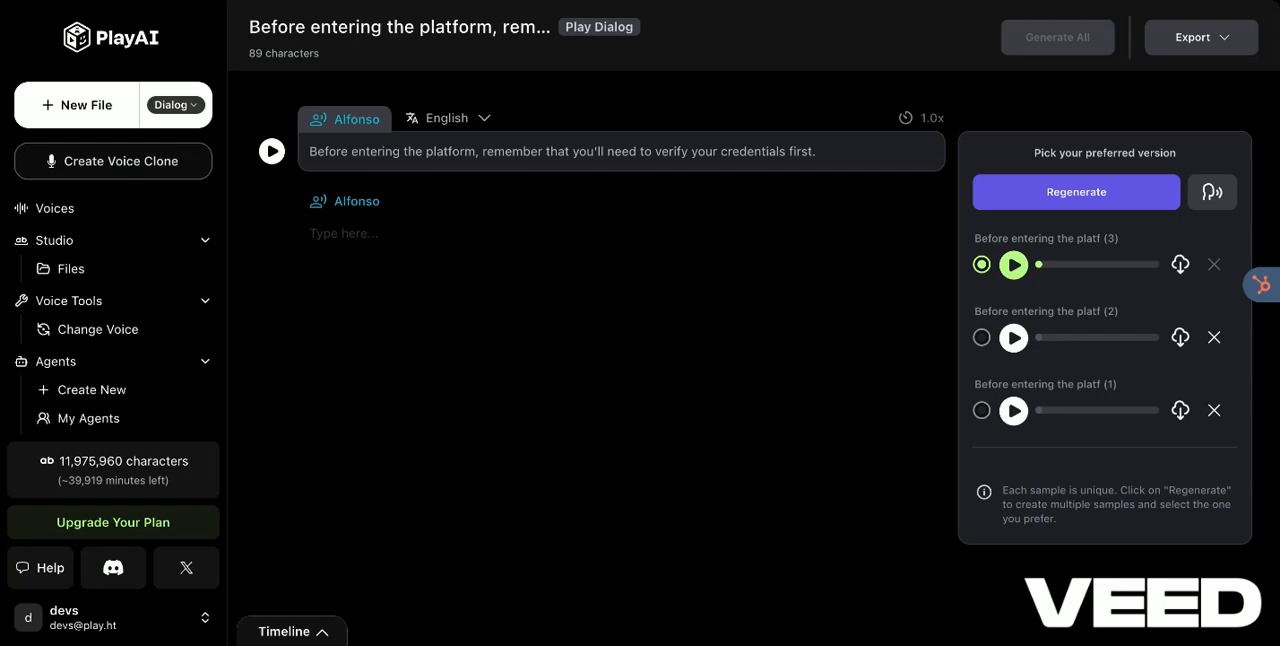
click(1013, 264)
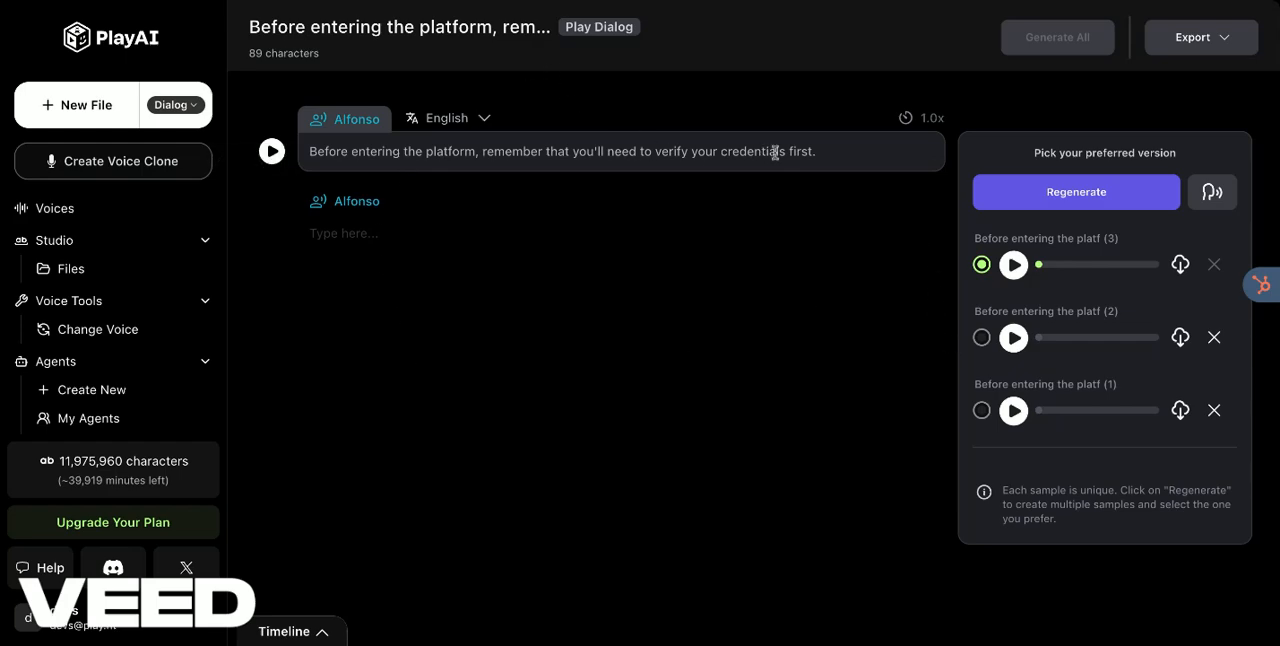
Step: Insert a paragraph below the first one reading "Once you've verified your identity, you'll want to navigate to the bottom of the home page."
click(848, 154)
key(Return)
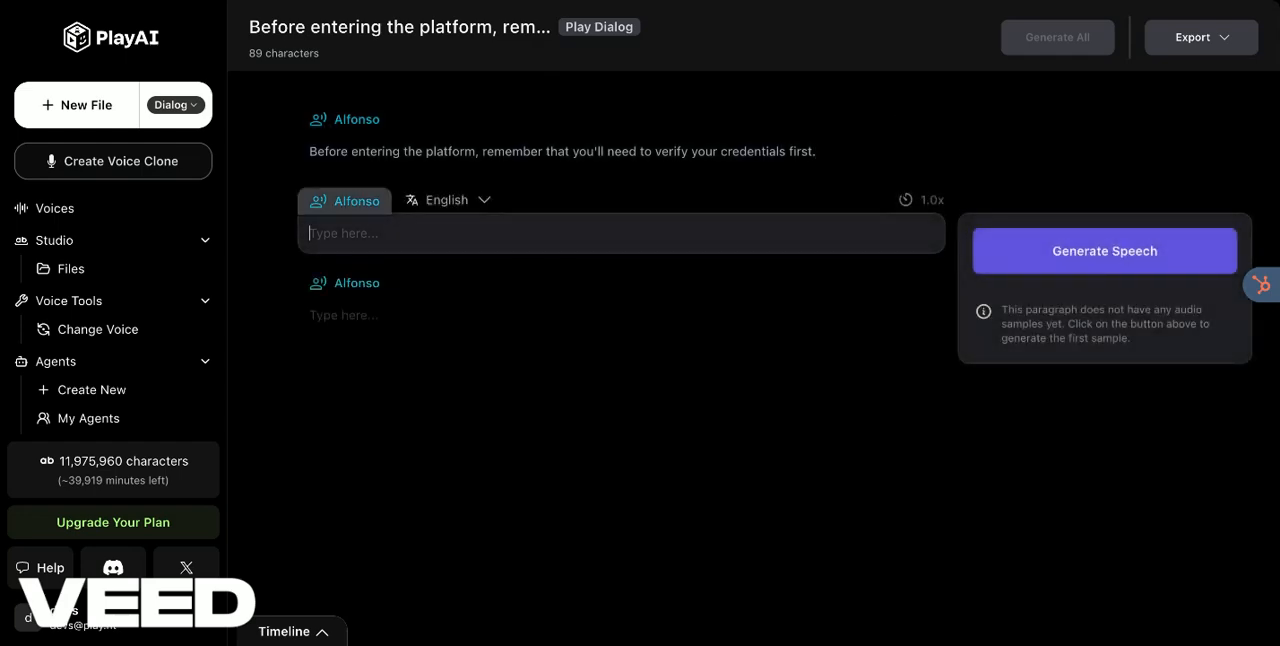
click(365, 205)
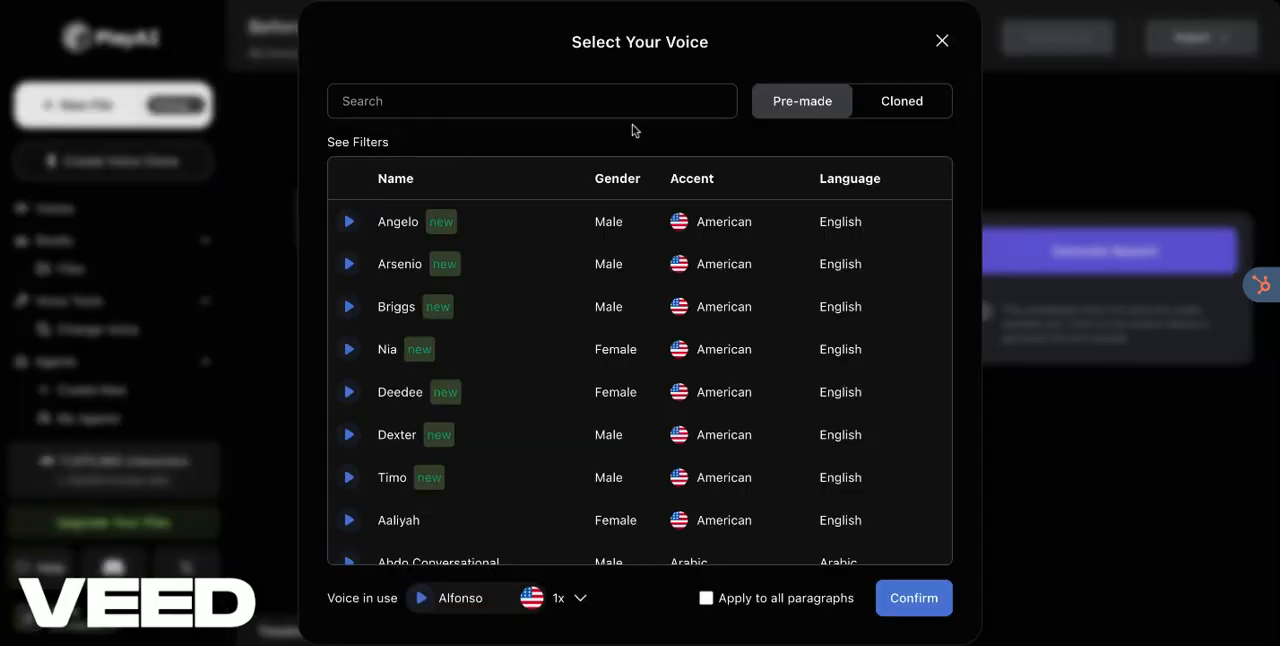
click(941, 41)
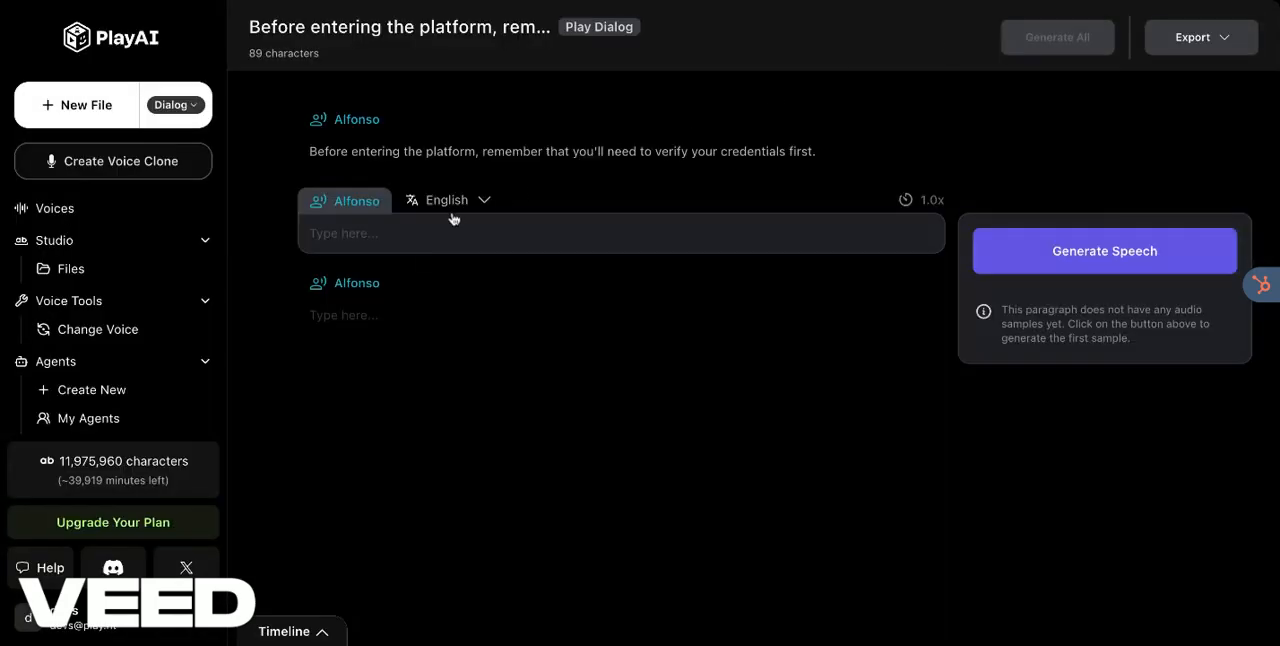
click(423, 238)
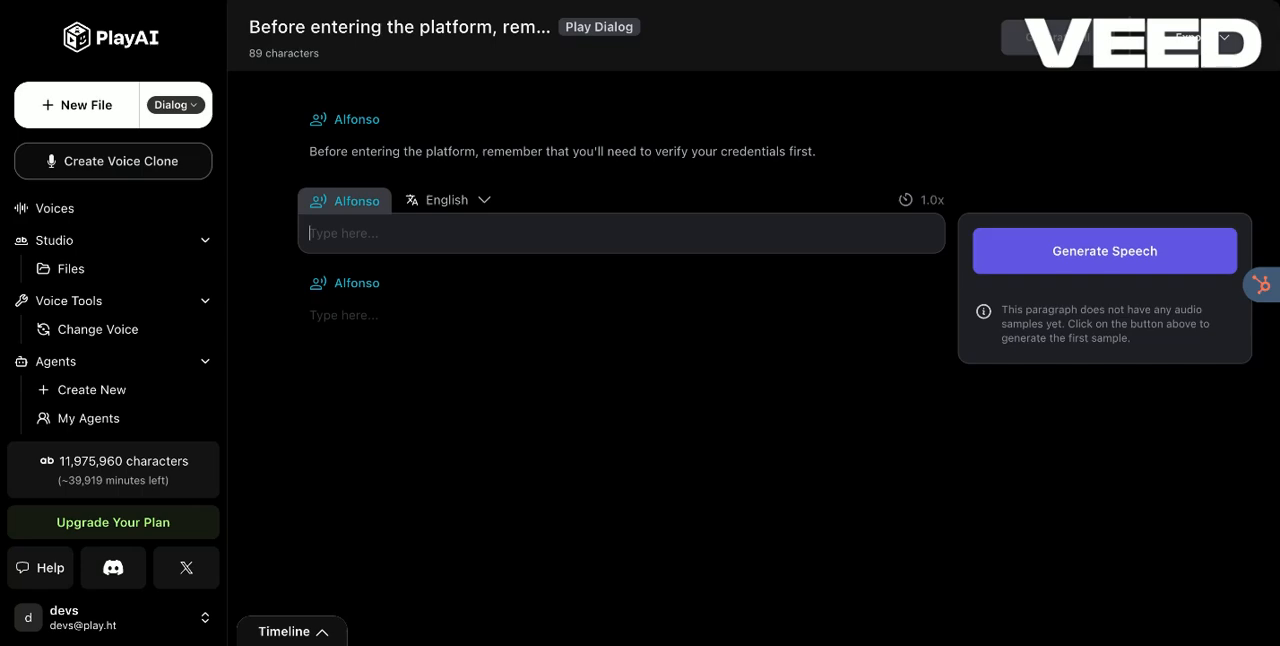
text(Once you've verified your identity, you'll want to navigate to the bottom of the home page.)
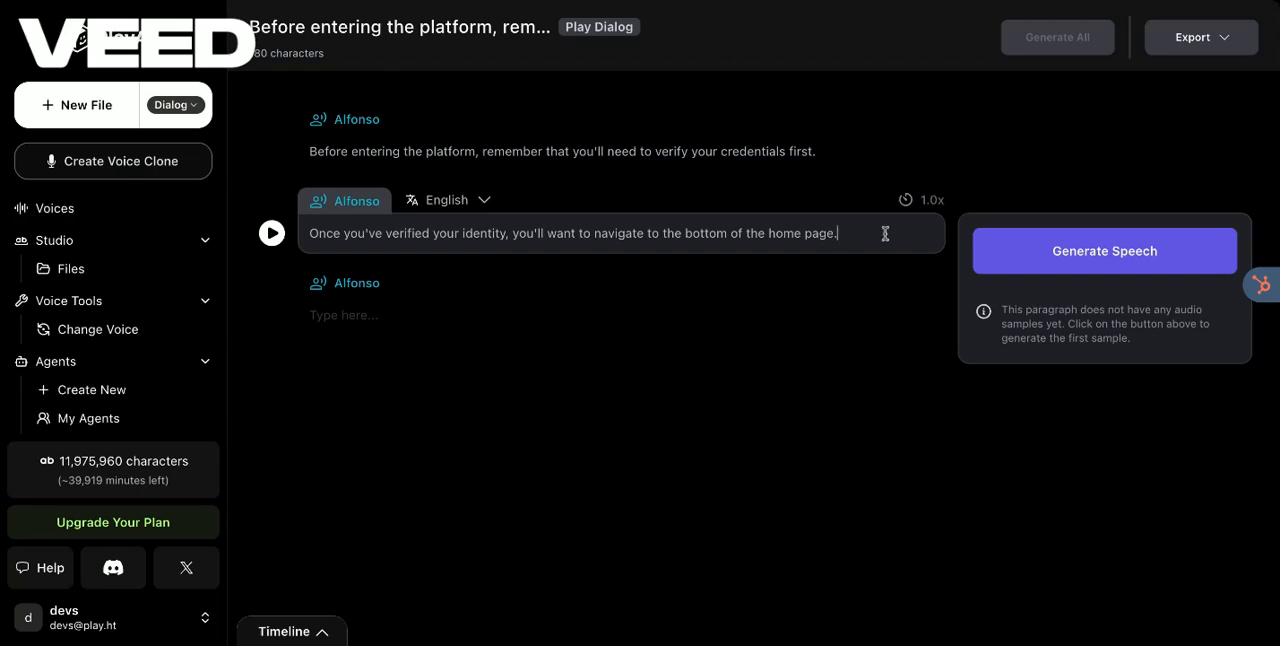
Step: Generate two speech samples for the second paragraph and play each one
click(1035, 260)
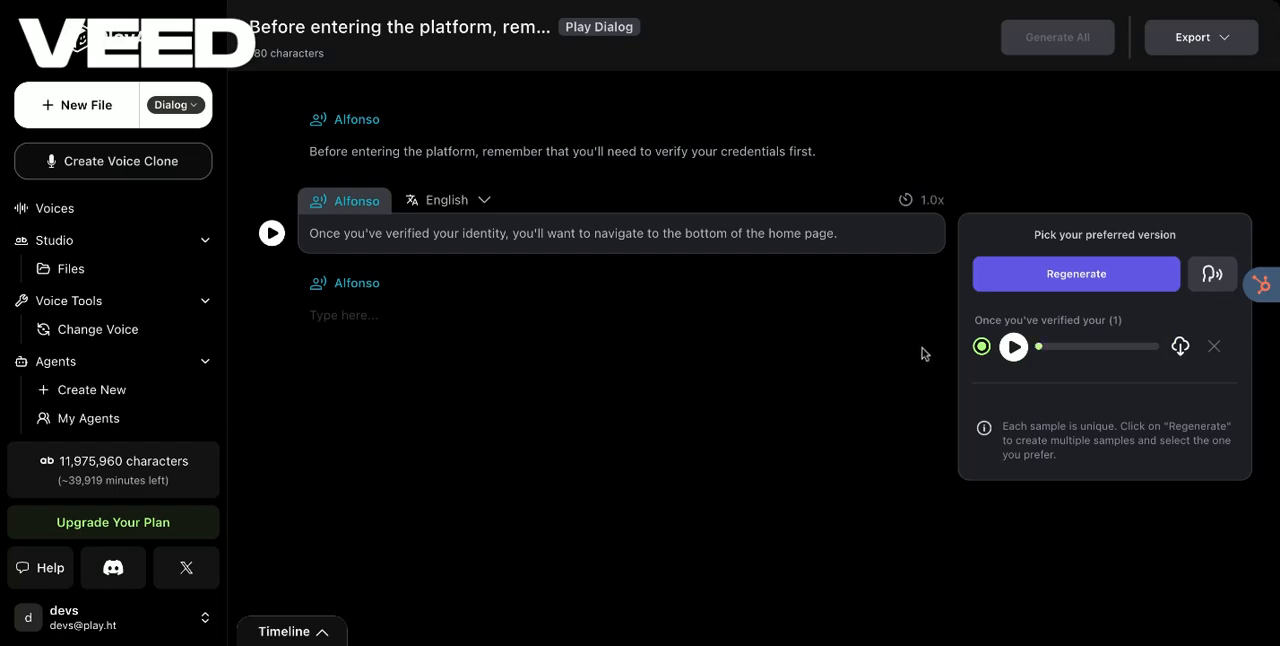
click(1014, 347)
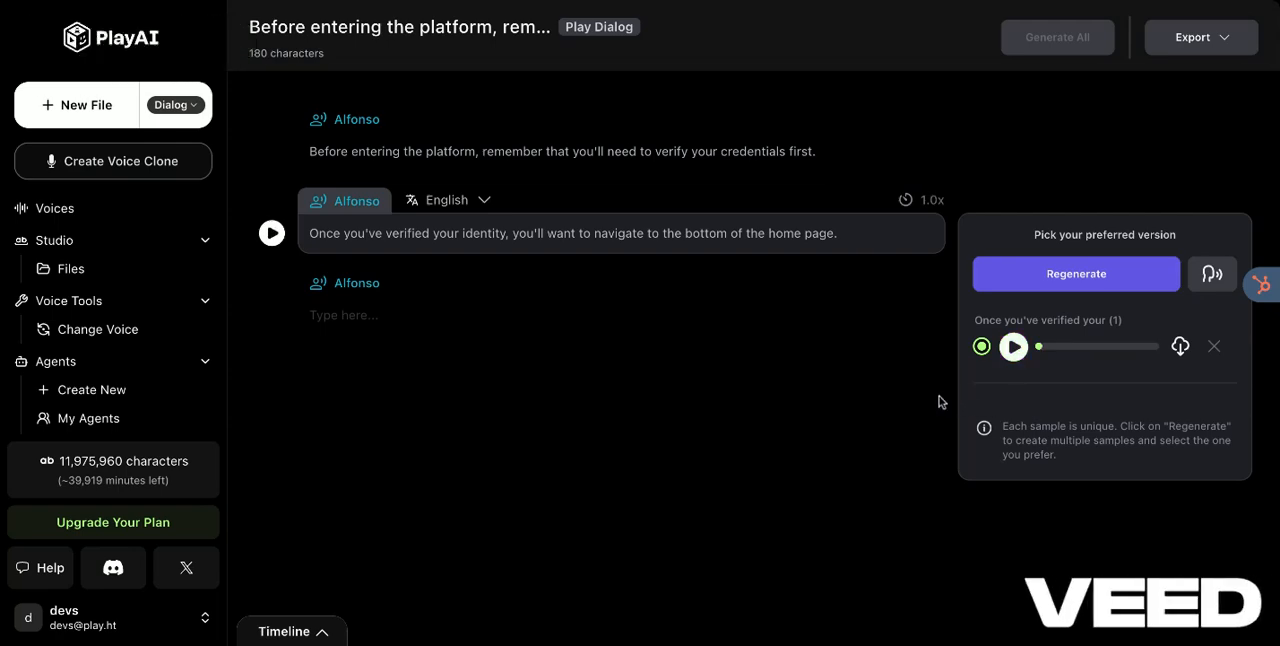
click(1007, 285)
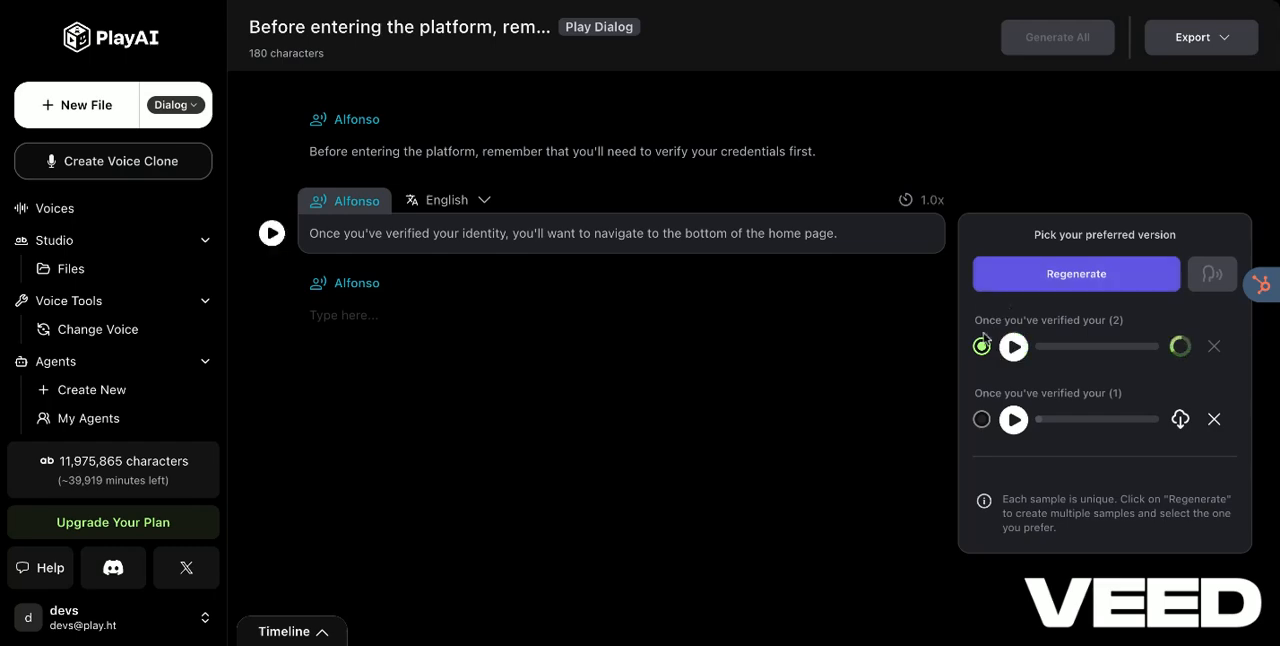
click(1013, 347)
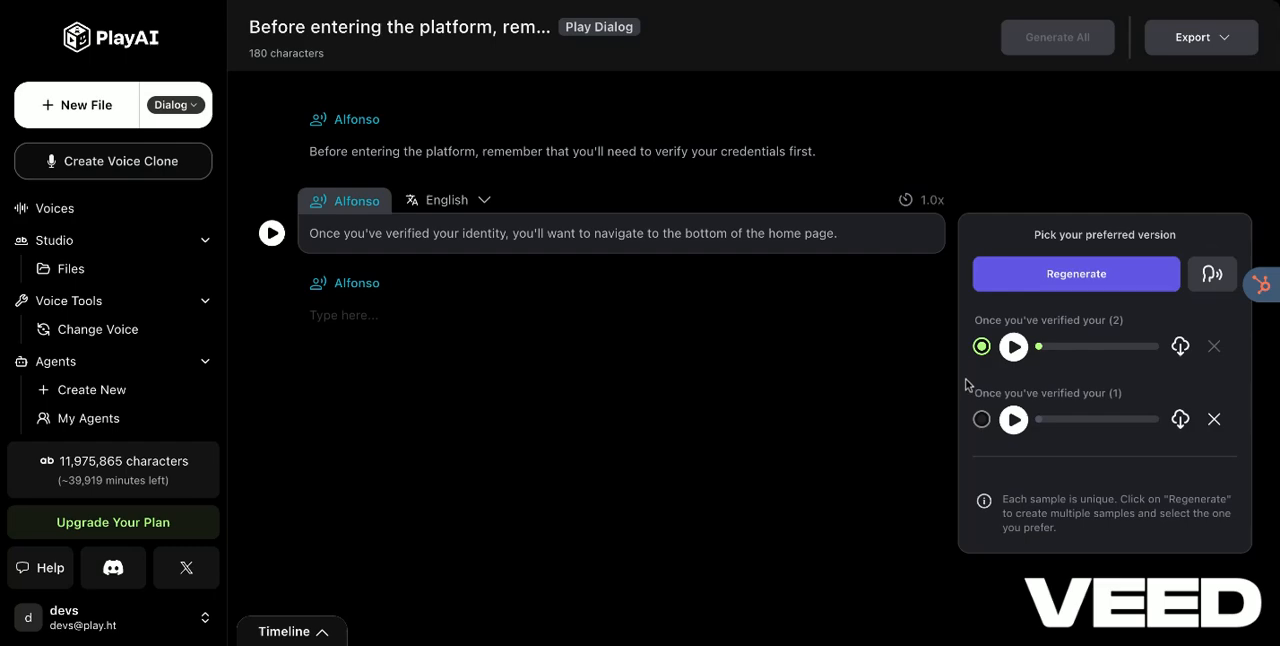
Step: Select sample 1 as the preferred version of the second paragraph
scroll(966, 383, down, 1)
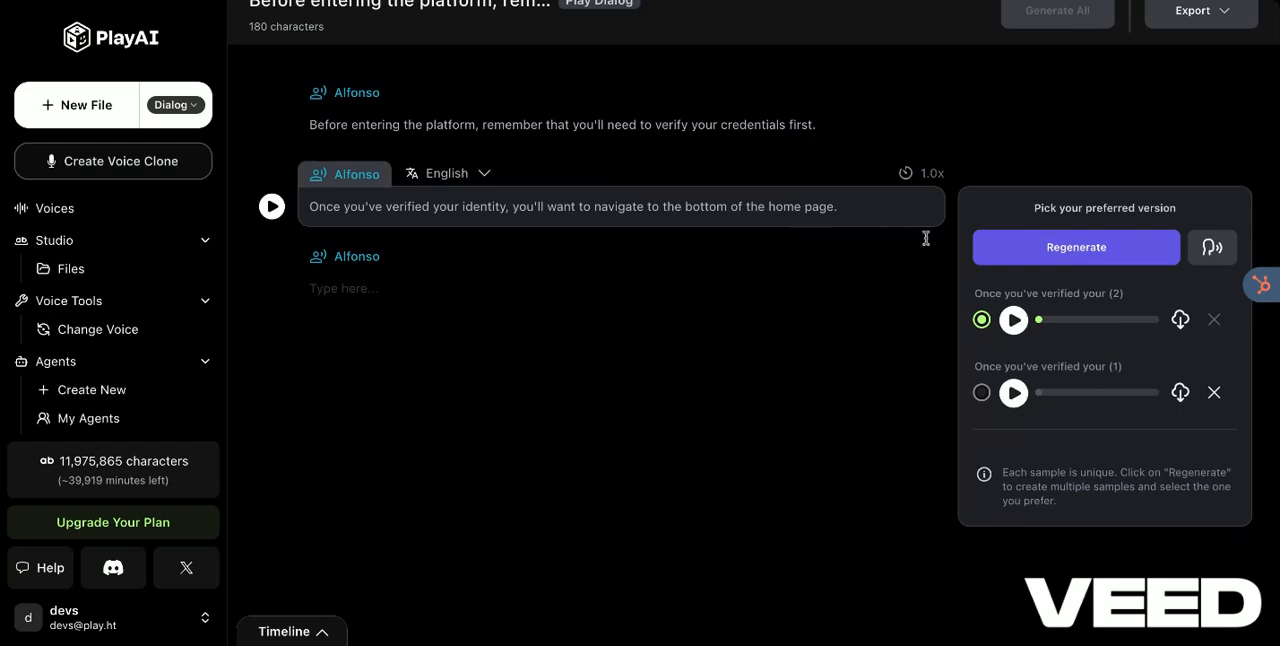
click(982, 393)
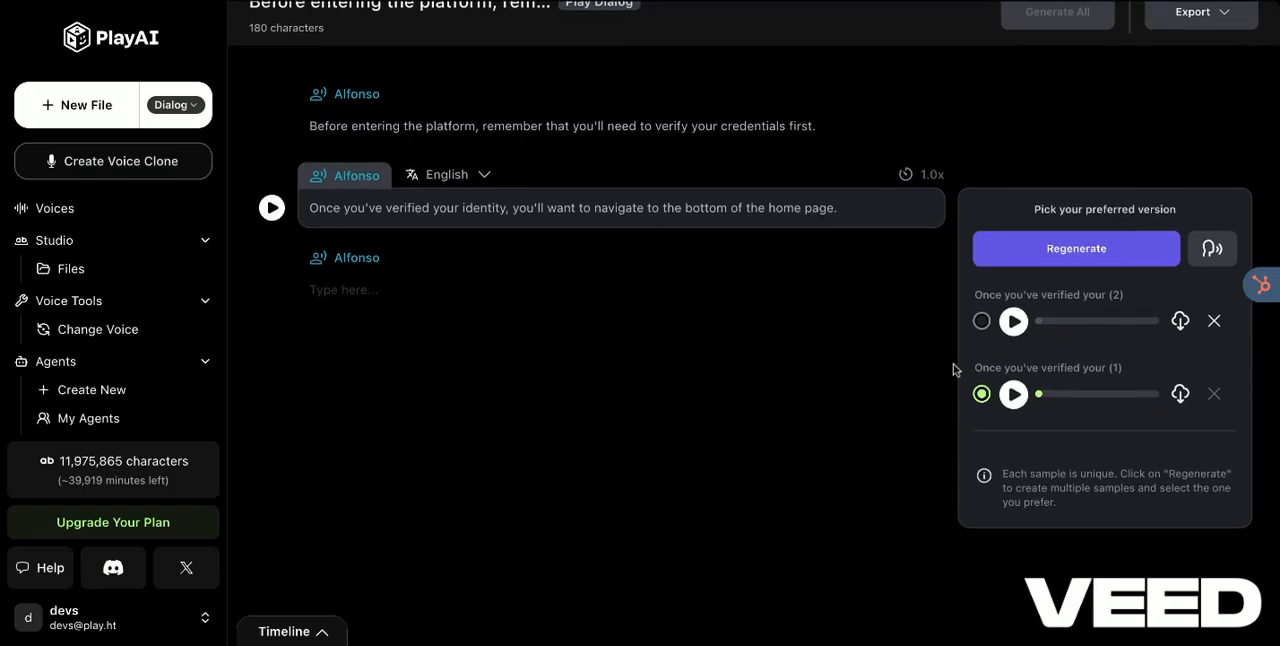
scroll(848, 356, up, 1)
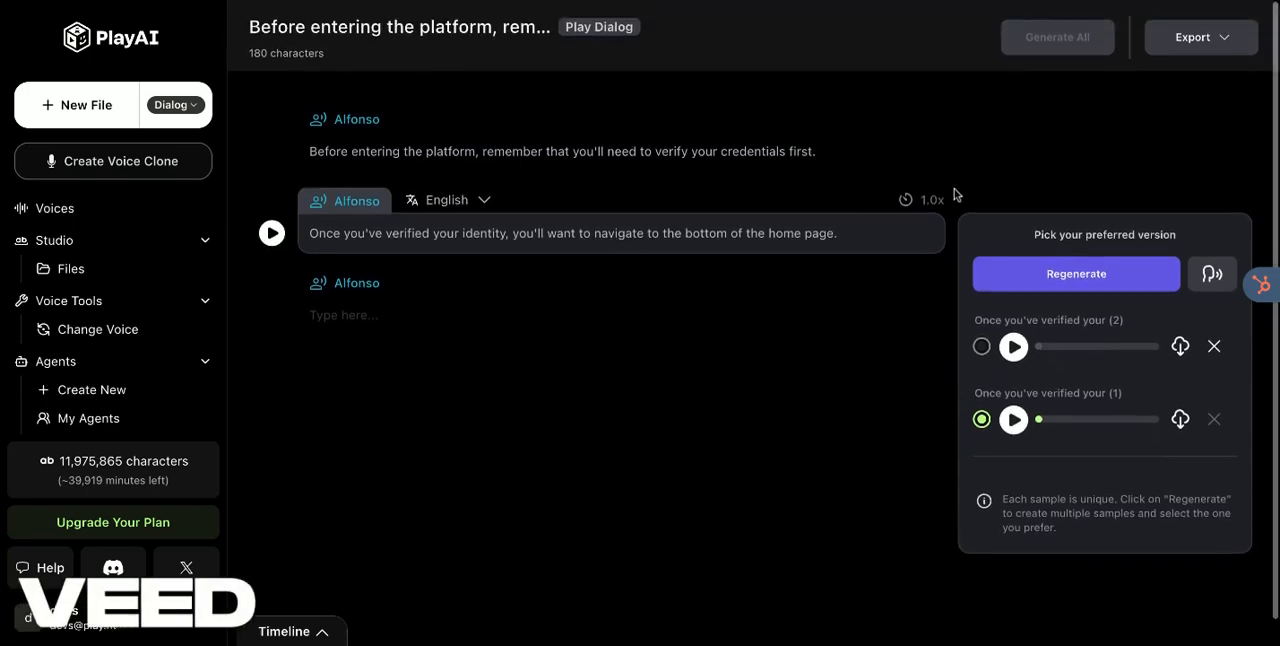
scroll(908, 377, down, 1)
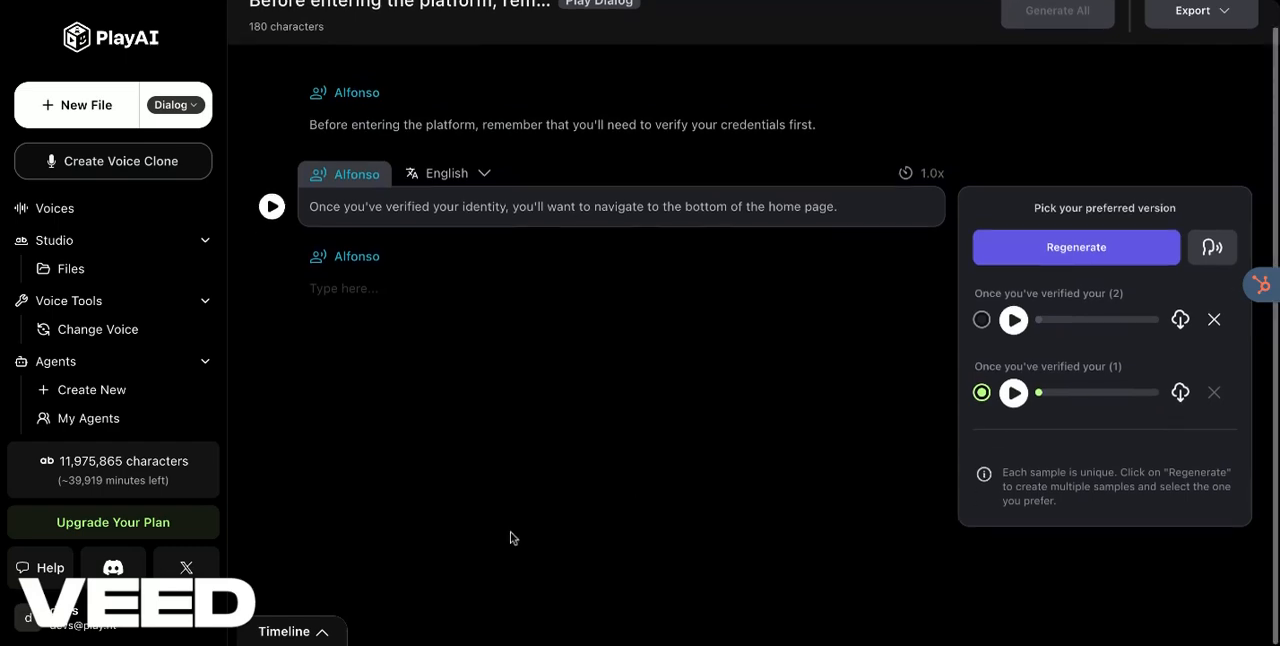
Step: Reposition both paragraph clips on the timeline so they run back to back after a short opening silence, and play the sequence
click(320, 628)
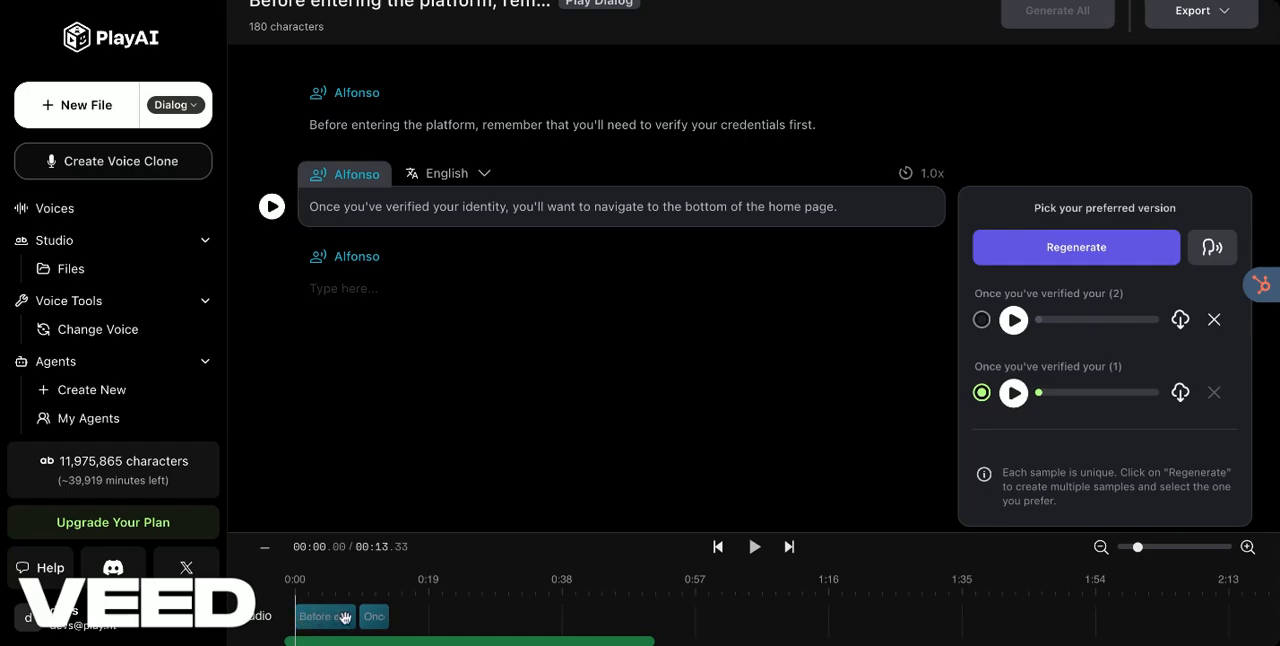
drag(372, 617, 397, 617)
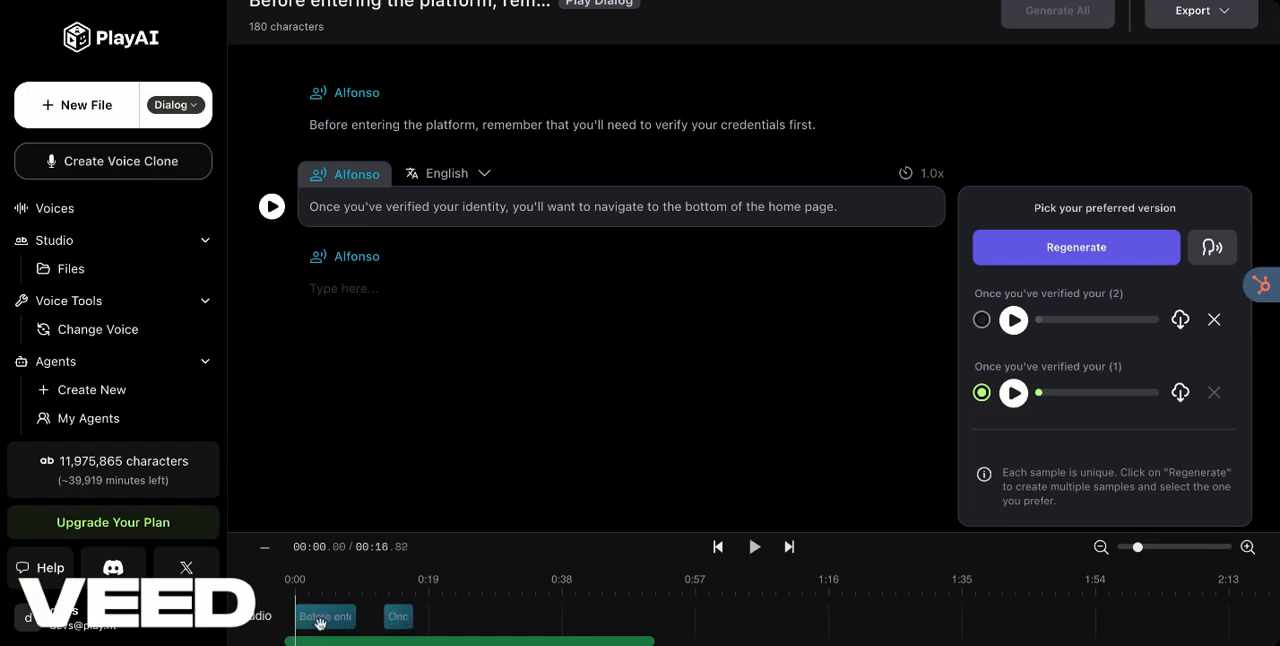
drag(320, 621, 339, 618)
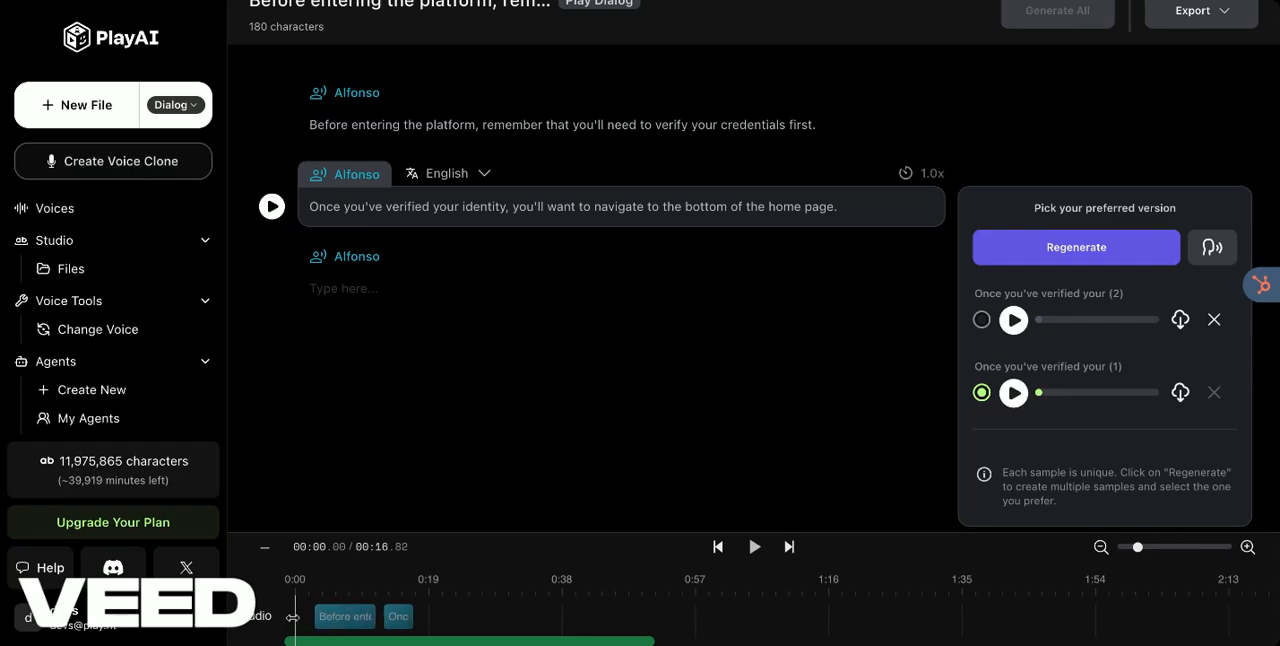
mouse_move(337, 617)
mouse_down()
mouse_move(318, 617)
mouse_move(390, 617)
mouse_move(338, 622)
mouse_up()
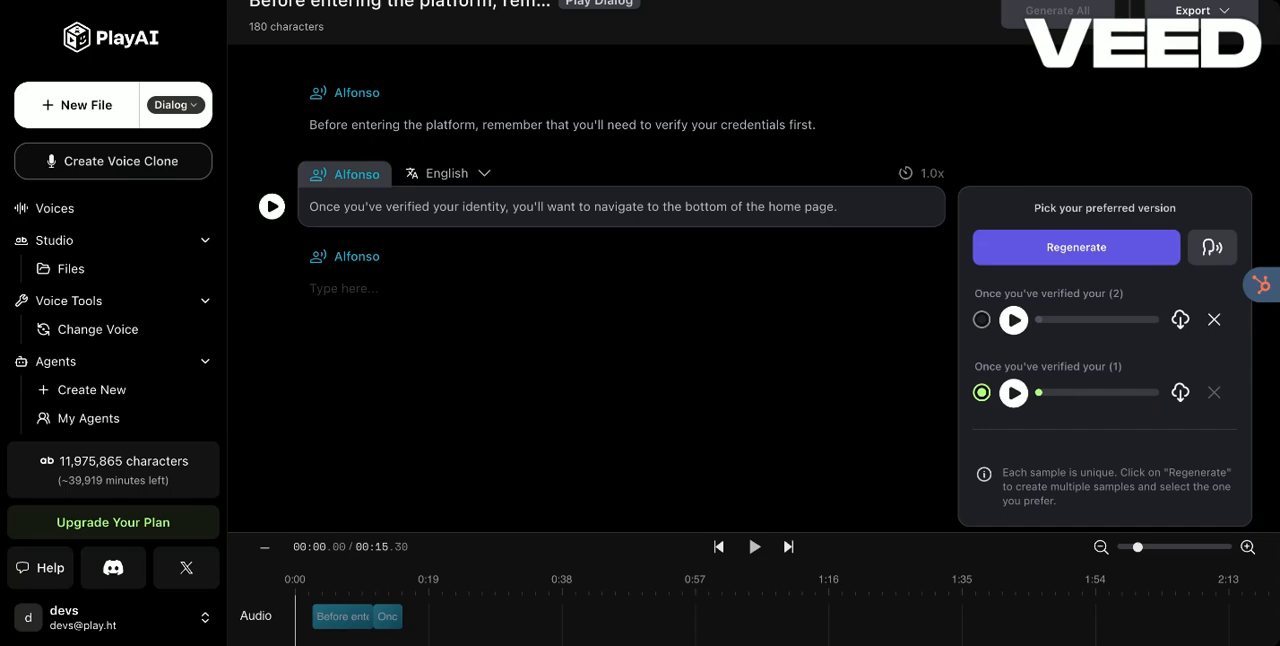
key(space)
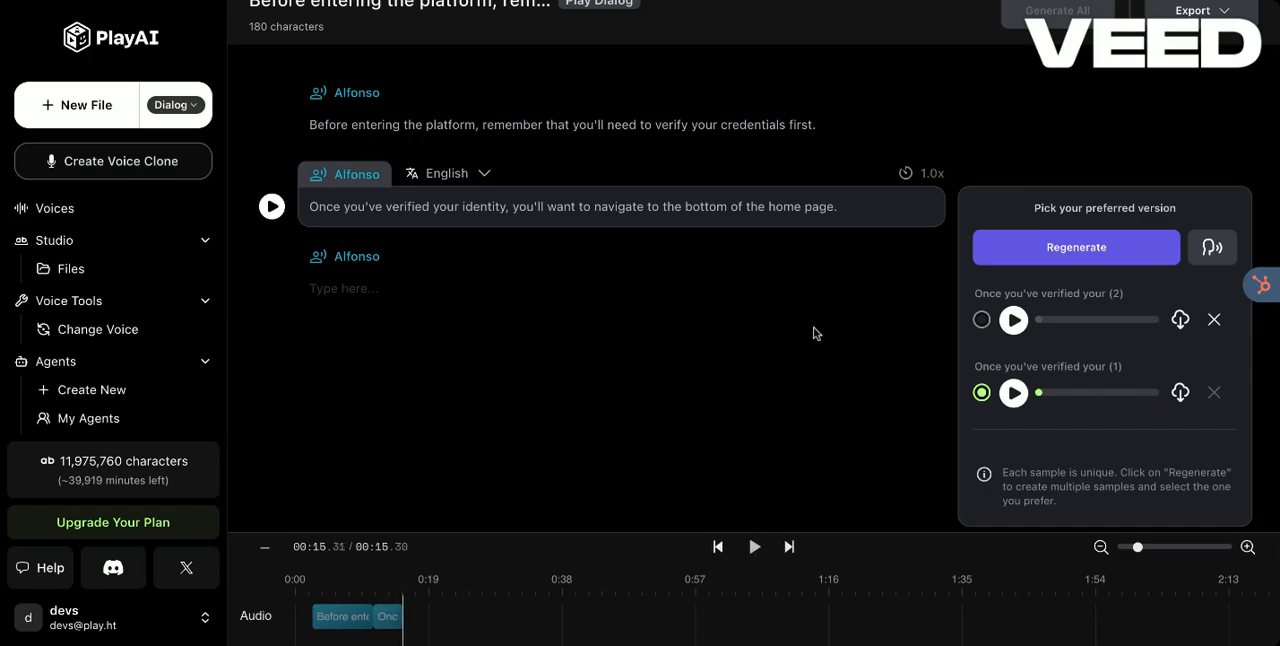
Step: Select sample 2 as the preferred version of the first paragraph
click(643, 122)
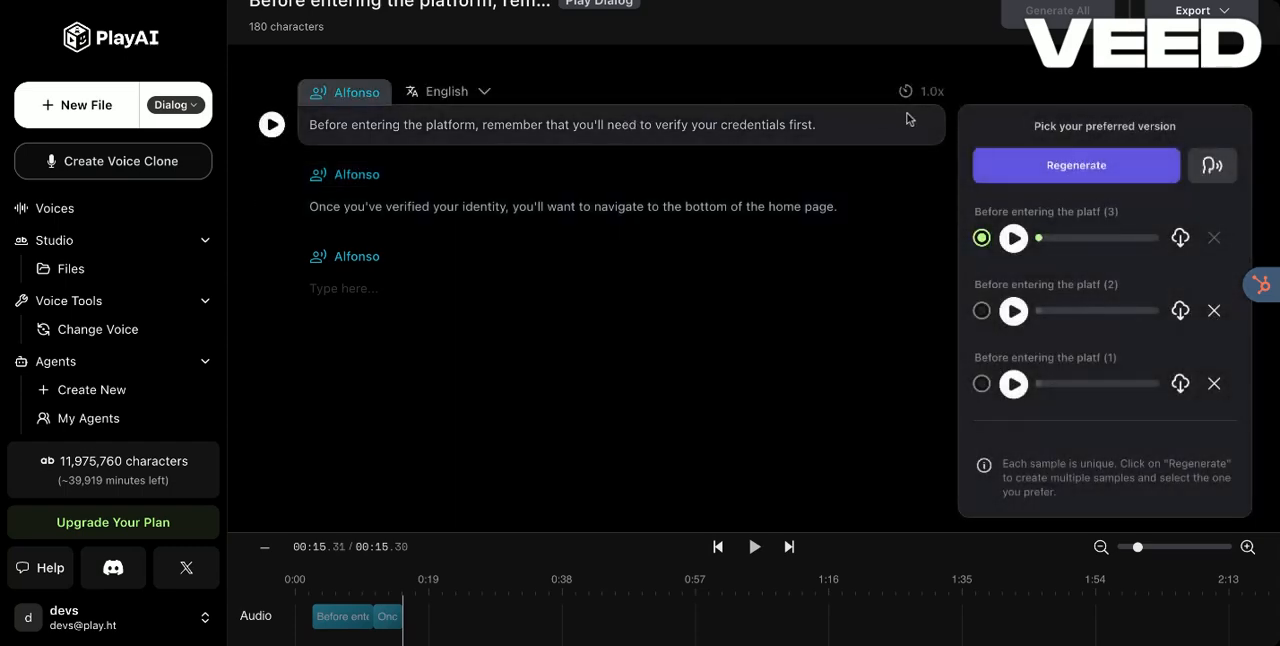
click(861, 123)
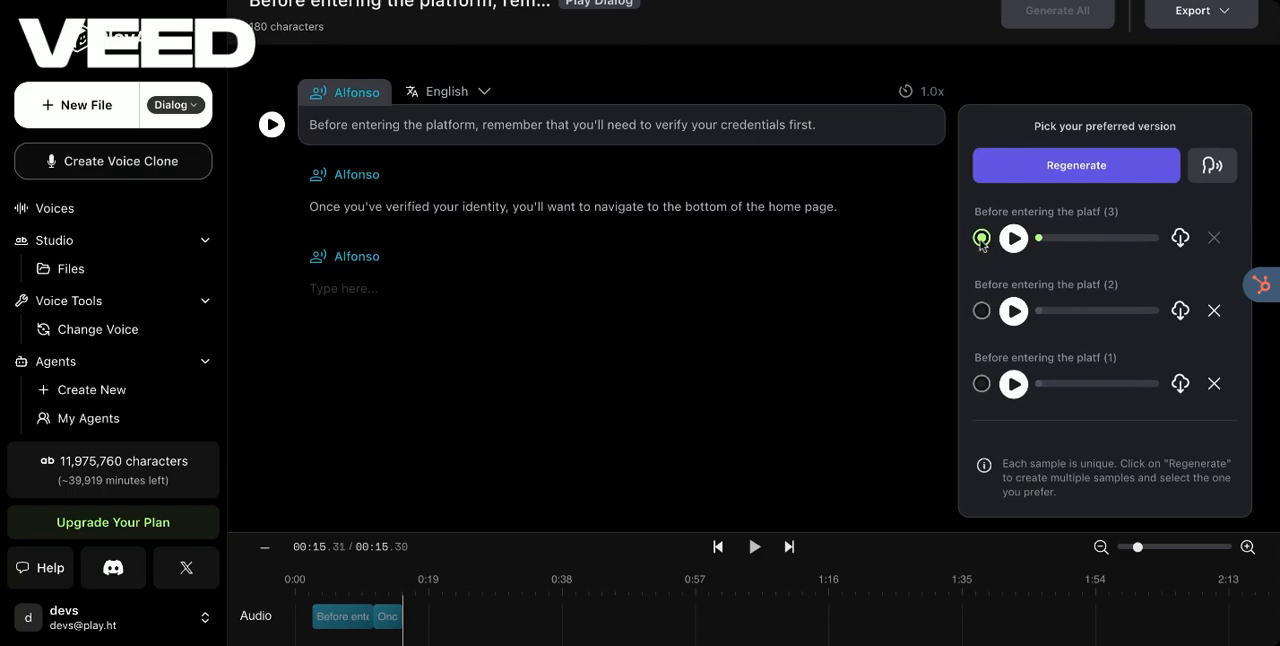
click(981, 311)
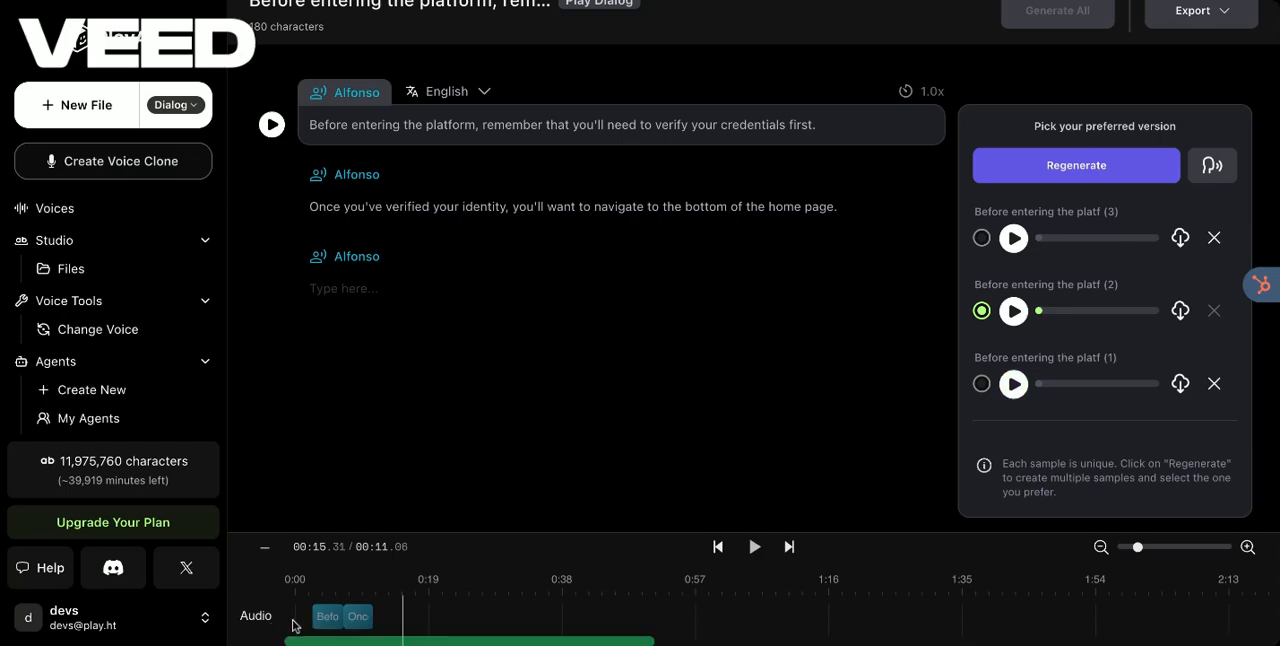
Step: Look at the file's export options and close them without exporting
scroll(912, 252, up, 1)
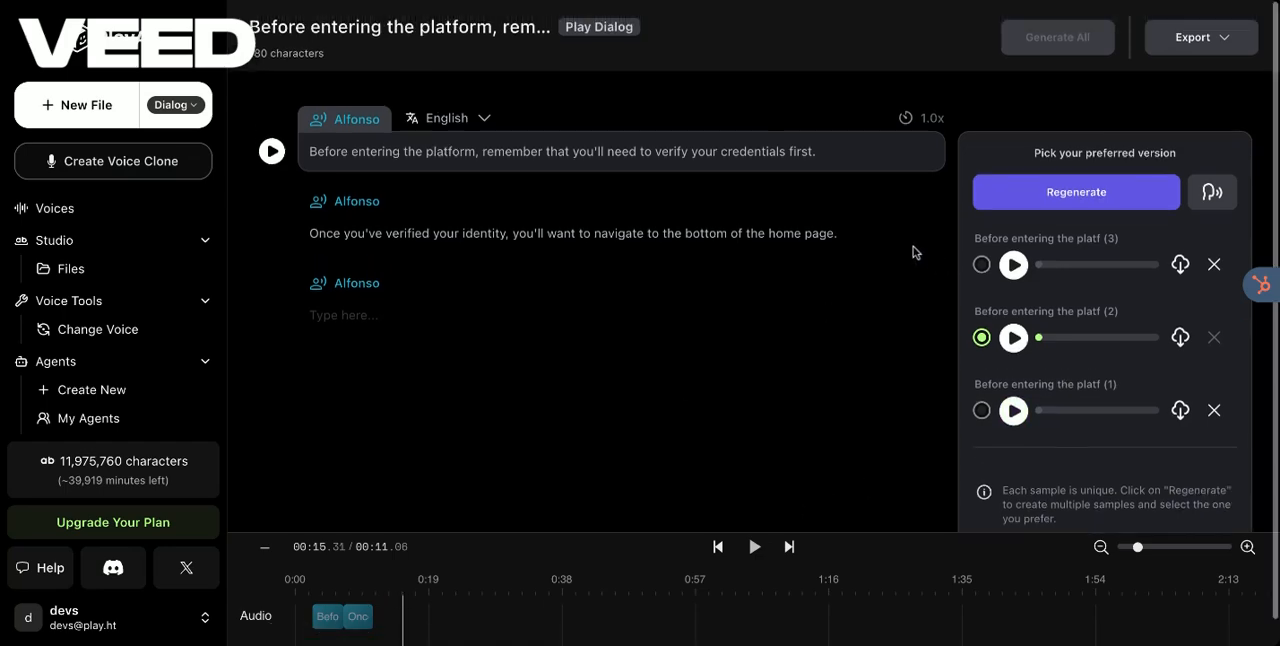
scroll(916, 252, down, 1)
scroll(916, 252, up, 1)
scroll(916, 252, down, 1)
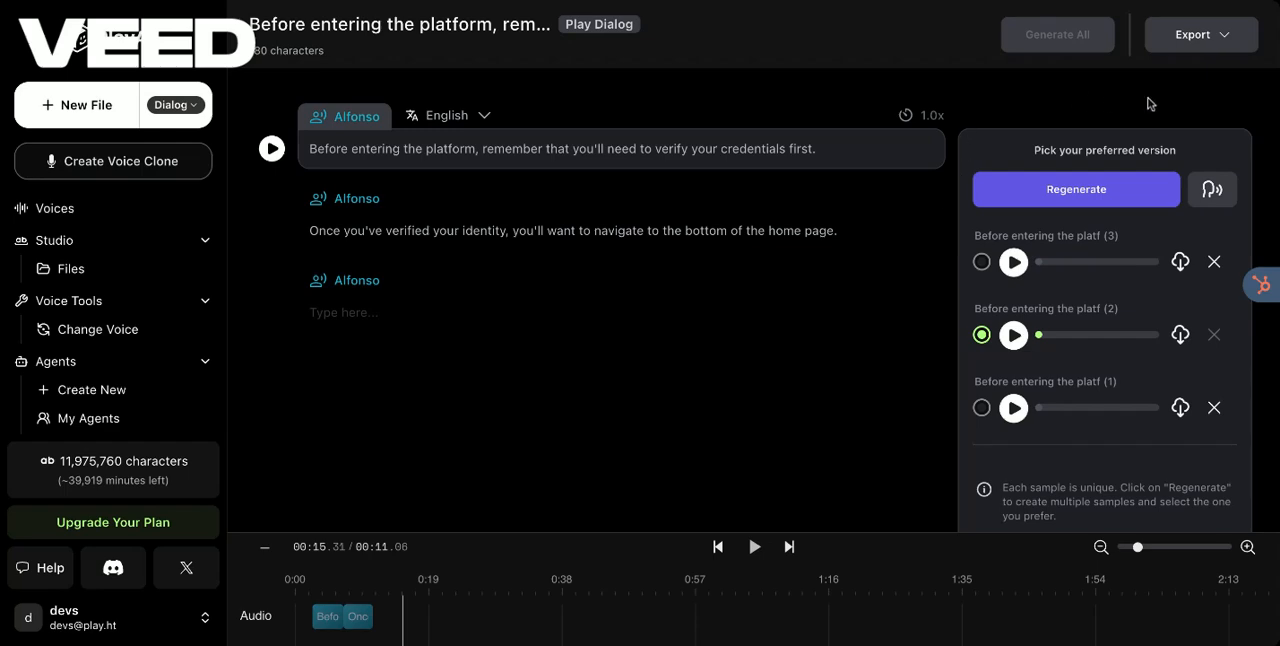
click(1228, 40)
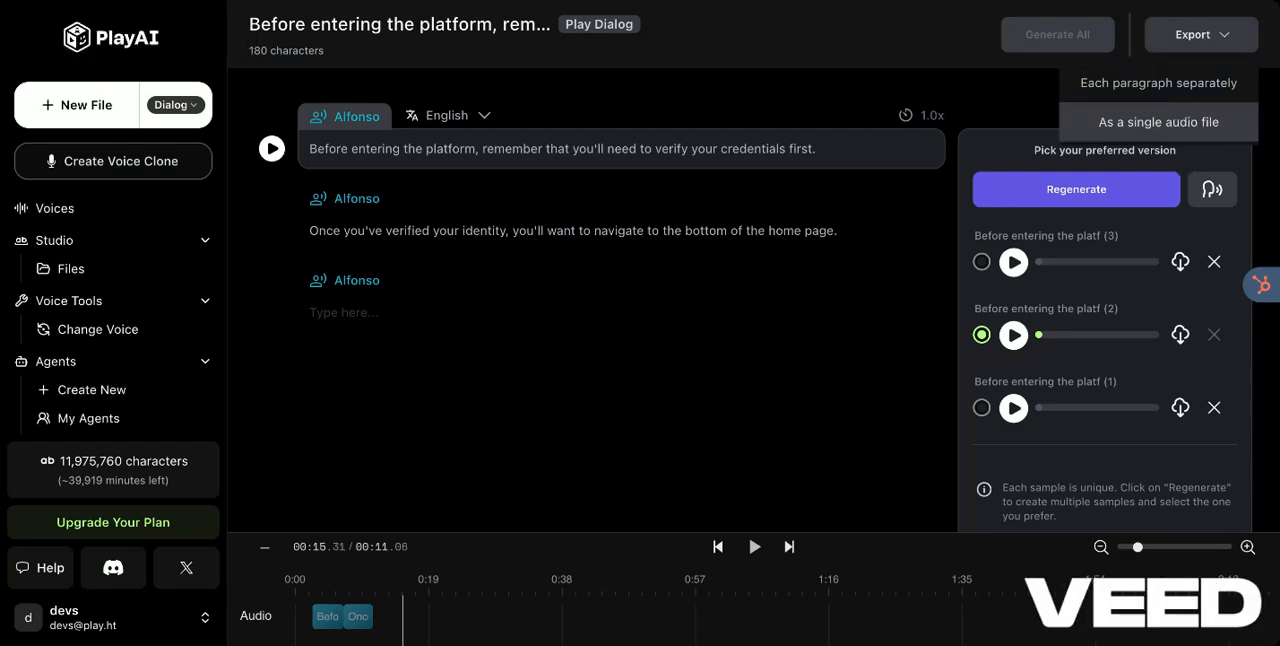
click(905, 344)
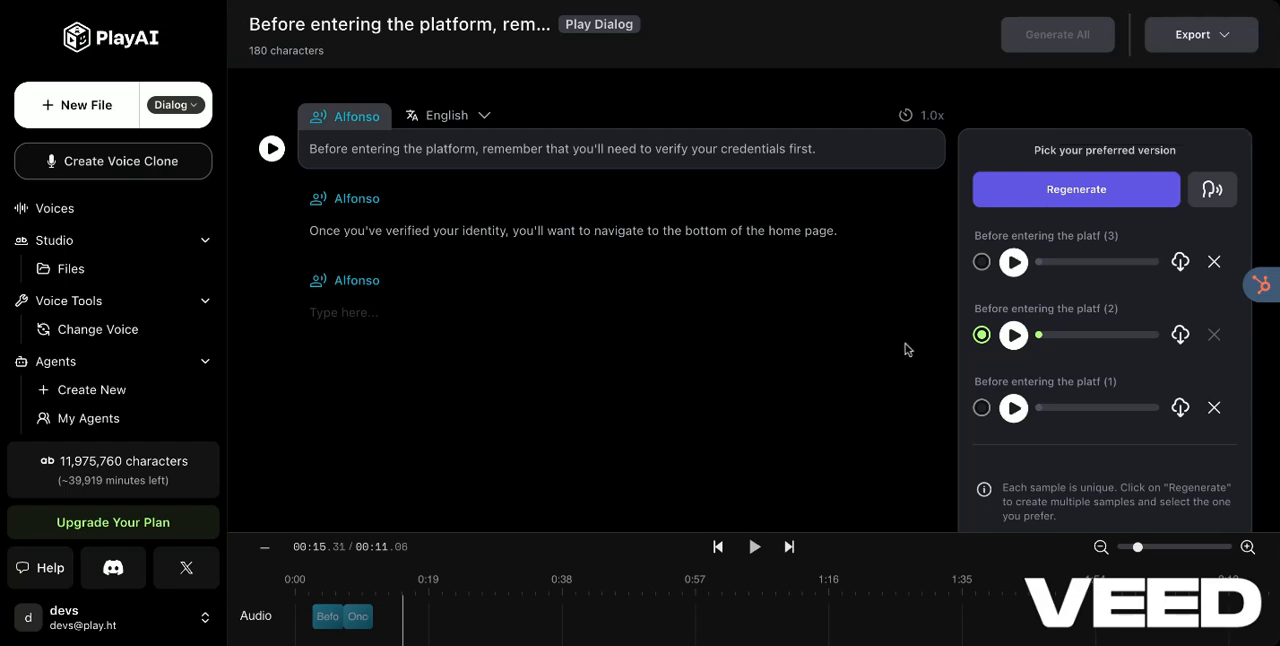